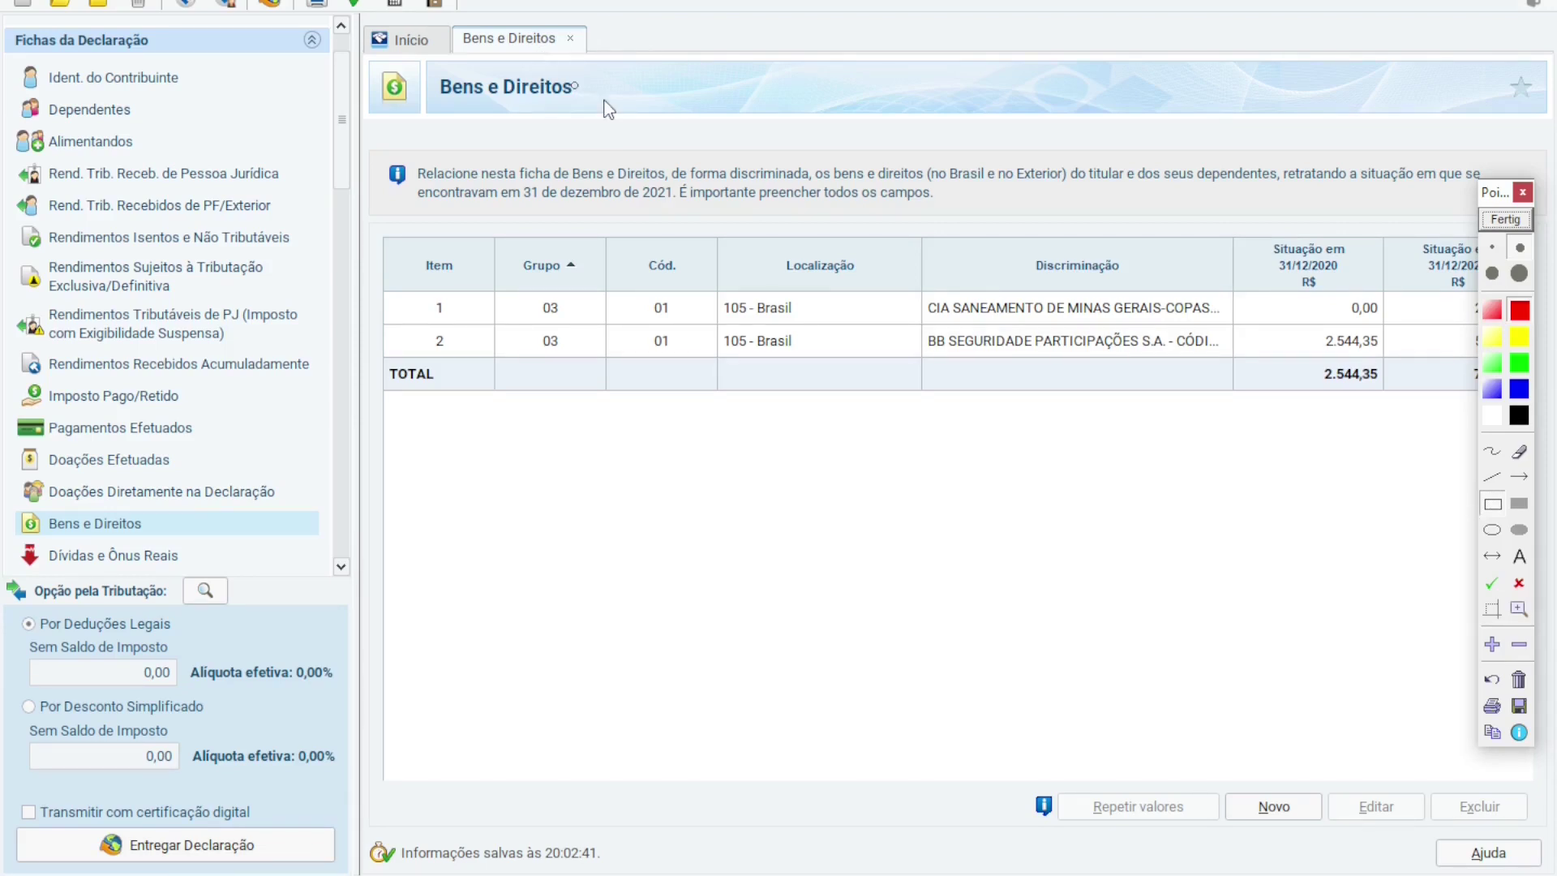
Frame the Bens e Direitos title in red, point red arrows at both listed share holdings, and end the annotation
mouse_move(406, 59)
mouse_down()
mouse_move(497, 97)
mouse_move(675, 118)
mouse_up()
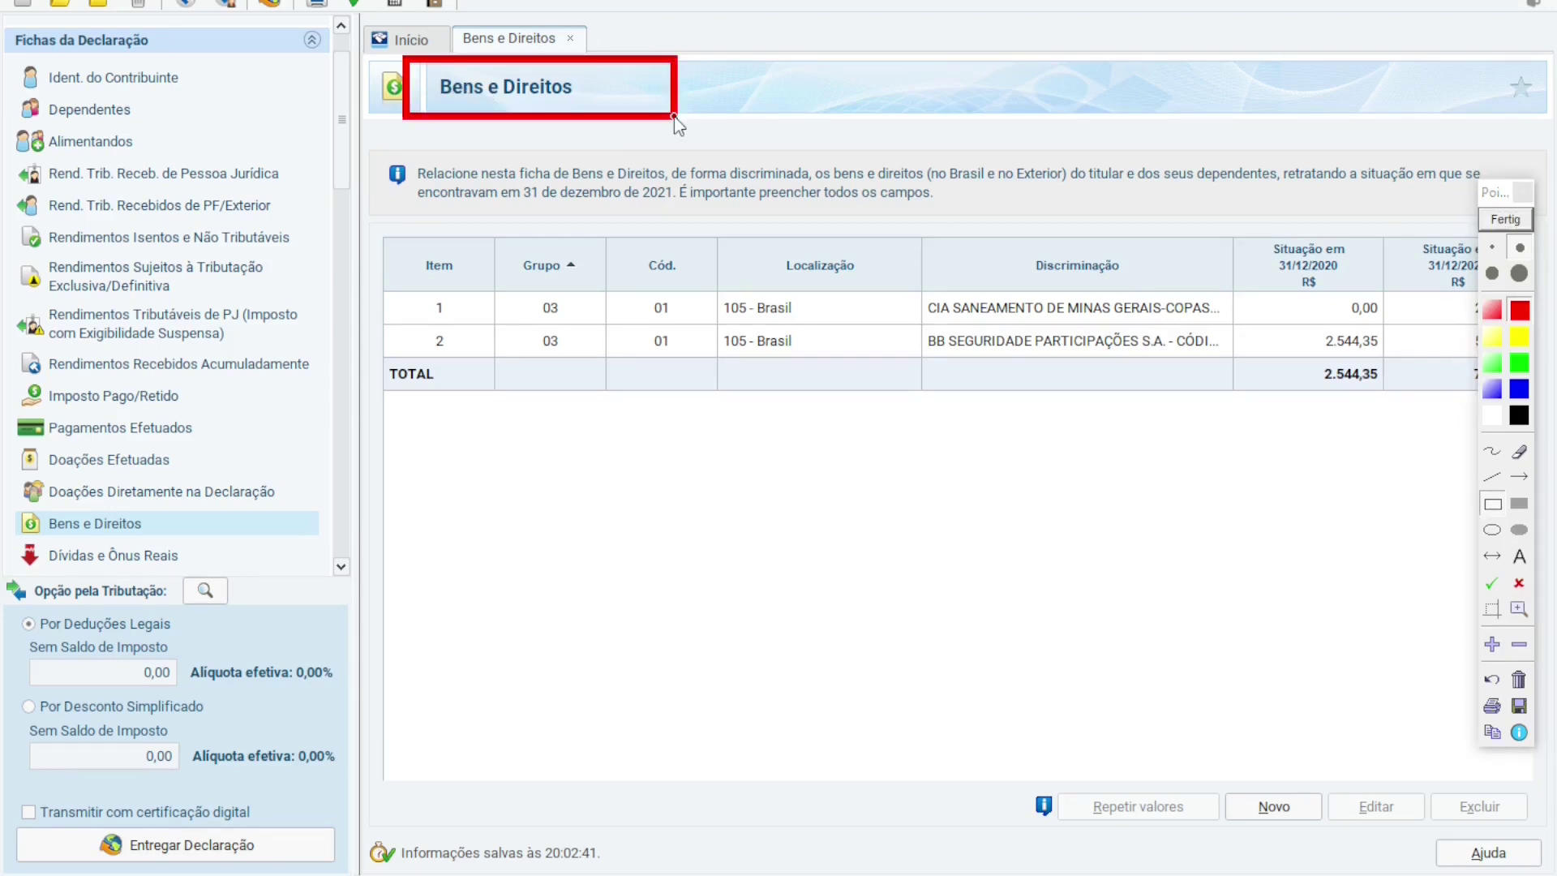
click(1521, 479)
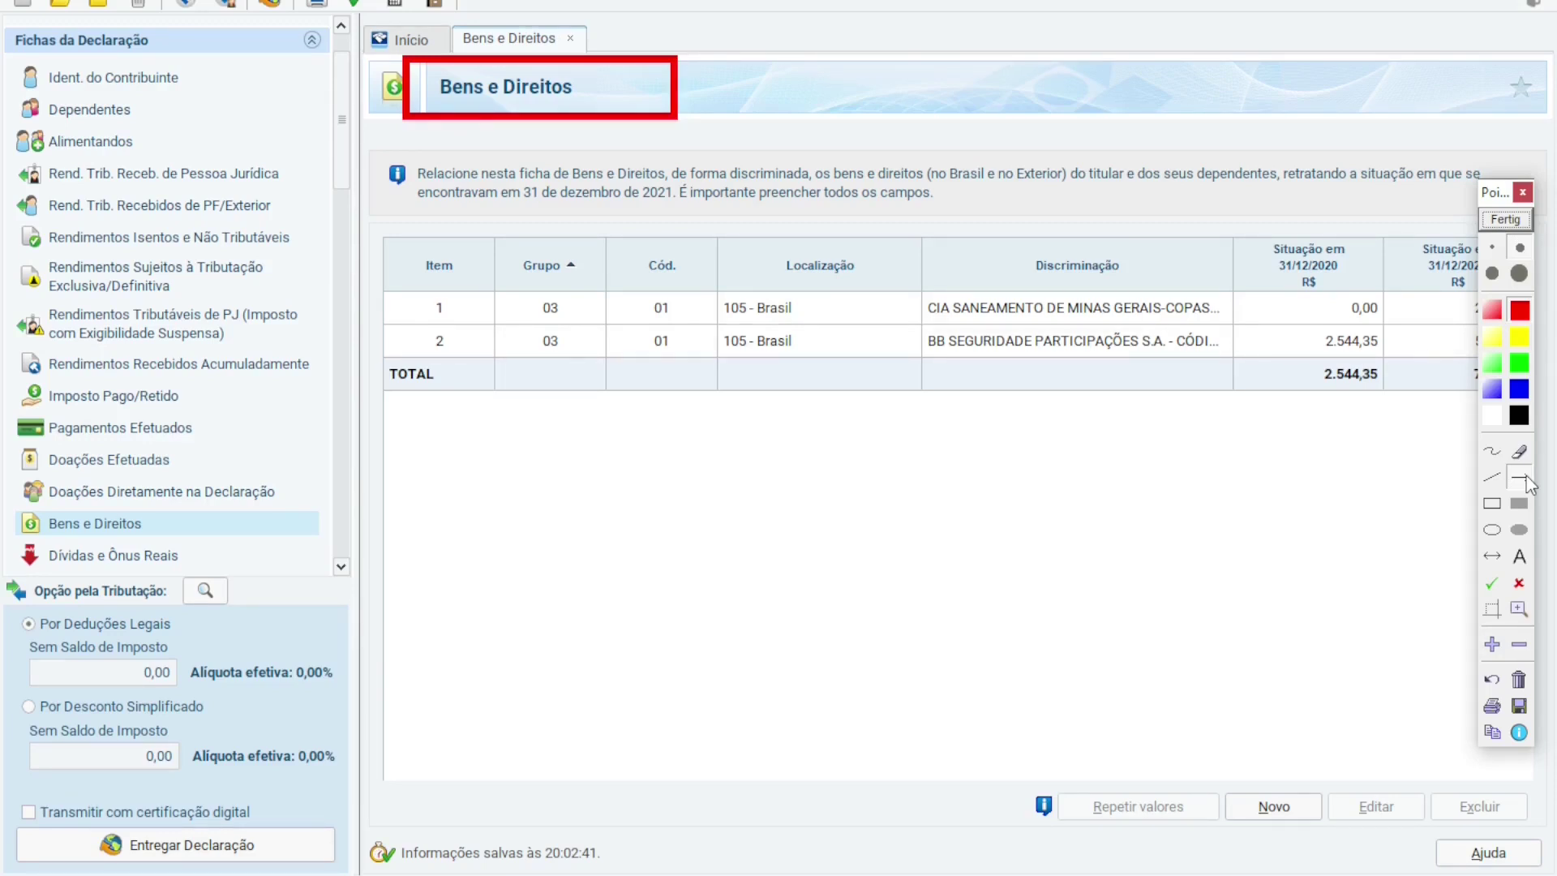
drag(695, 509, 902, 309)
drag(785, 520, 905, 363)
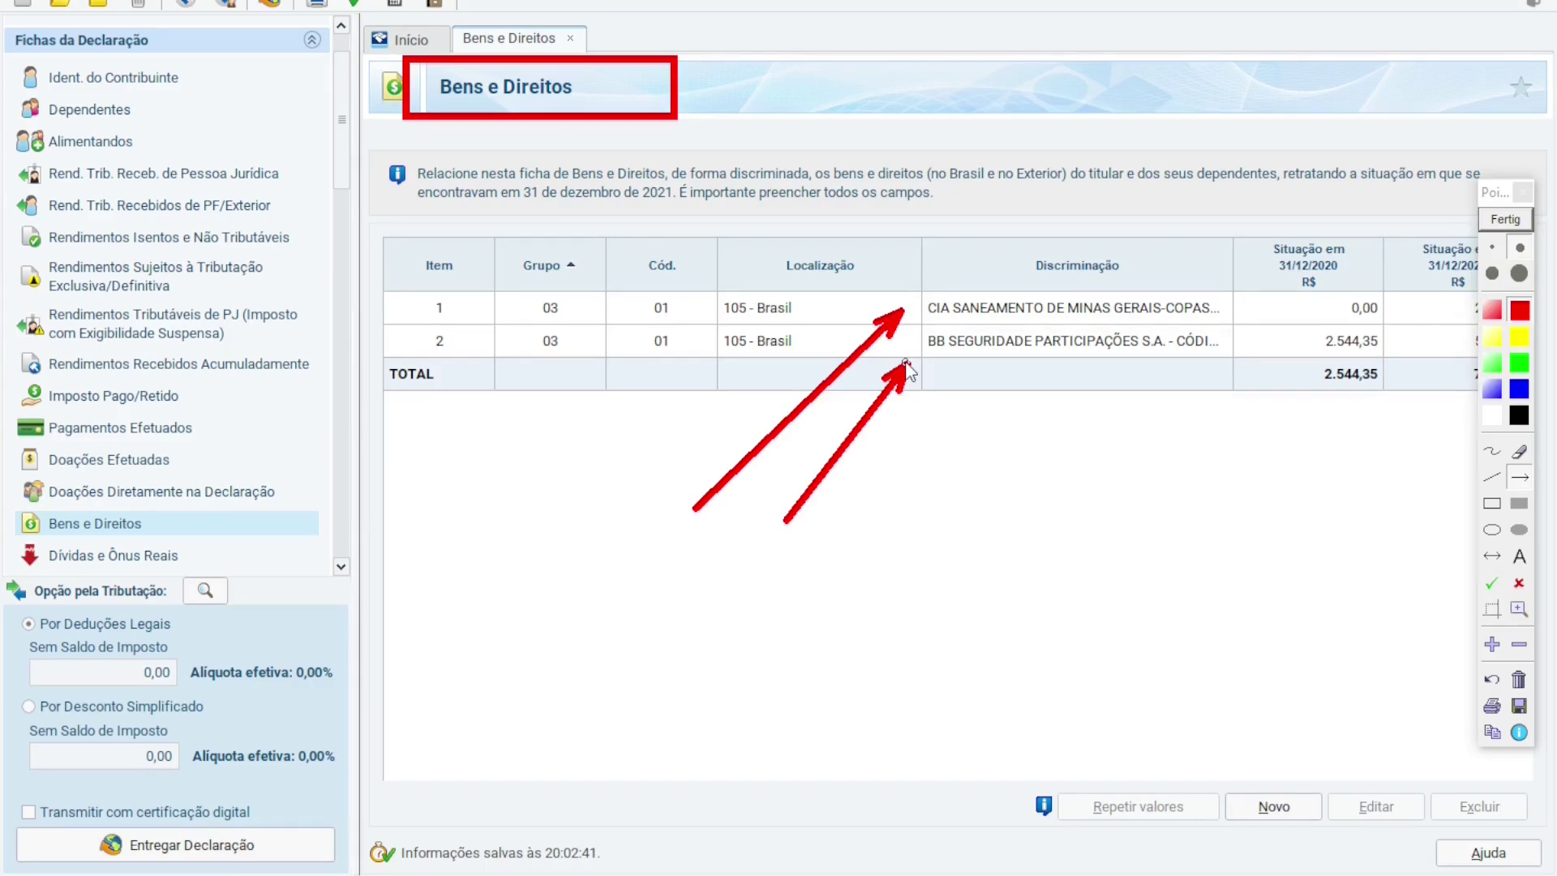
click(1505, 219)
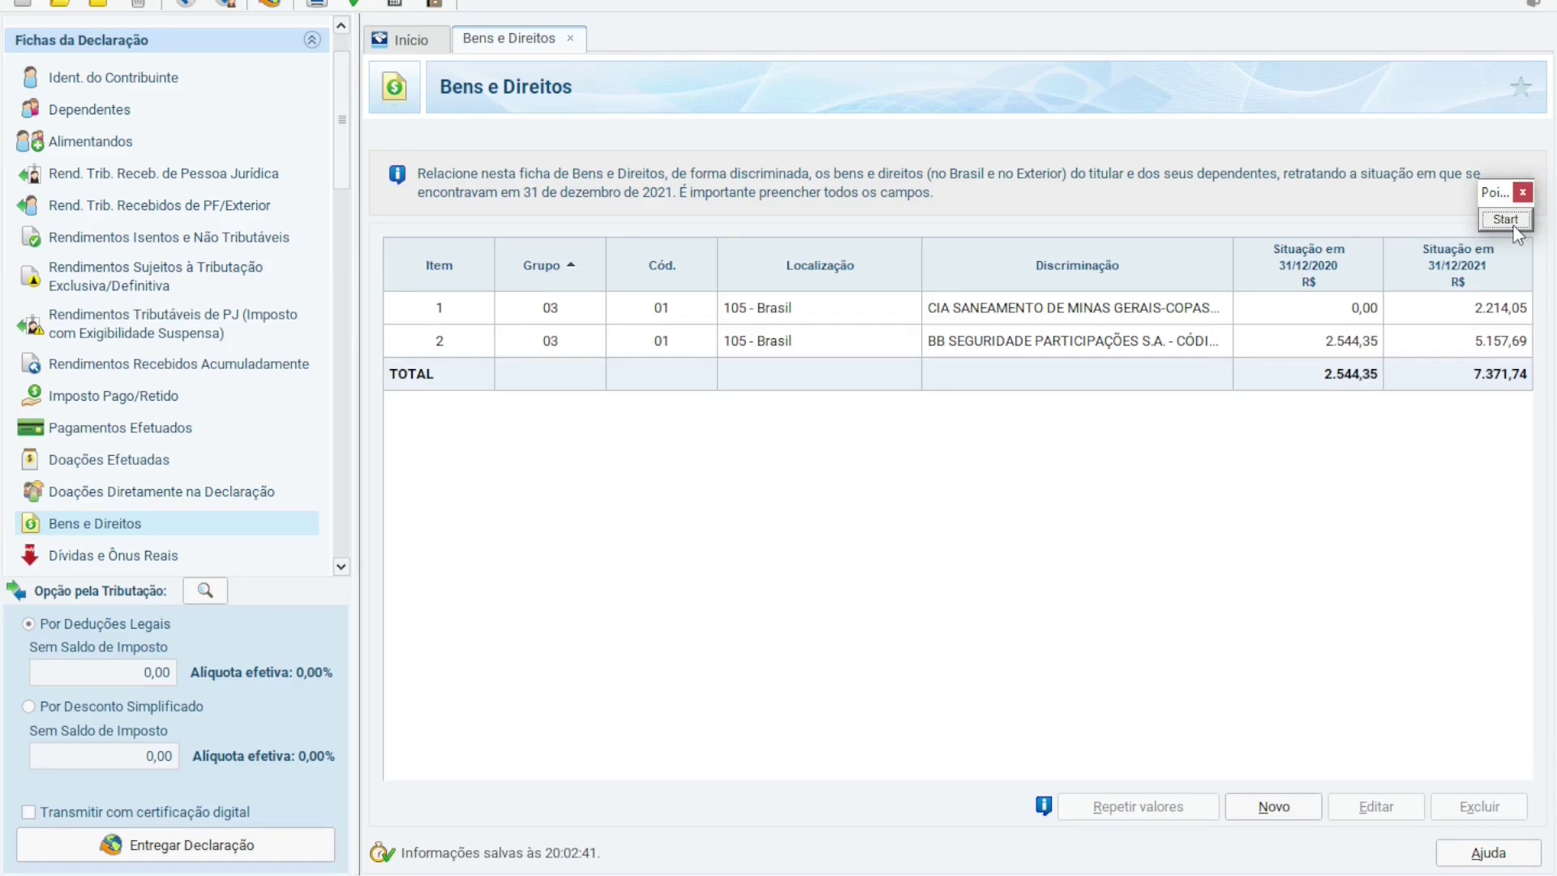
Open the CIA SANEAMENTO DE MINAS GERAIS-COPASA asset for editing and mark Informar Rend. Isento with a red arrow and frame
click(1007, 315)
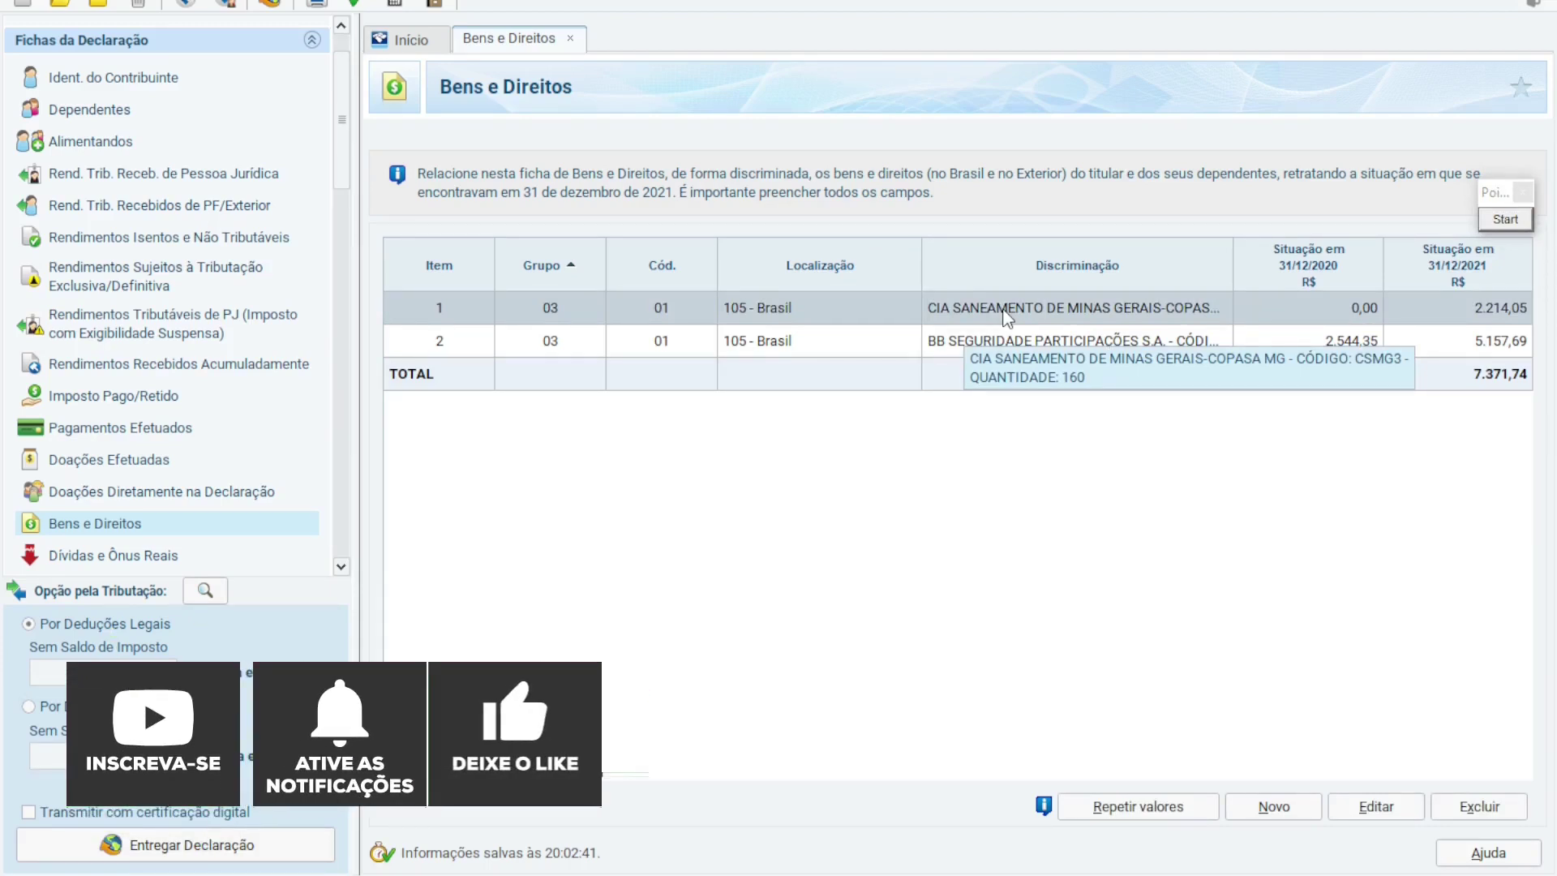
double_click(1007, 314)
click(1434, 210)
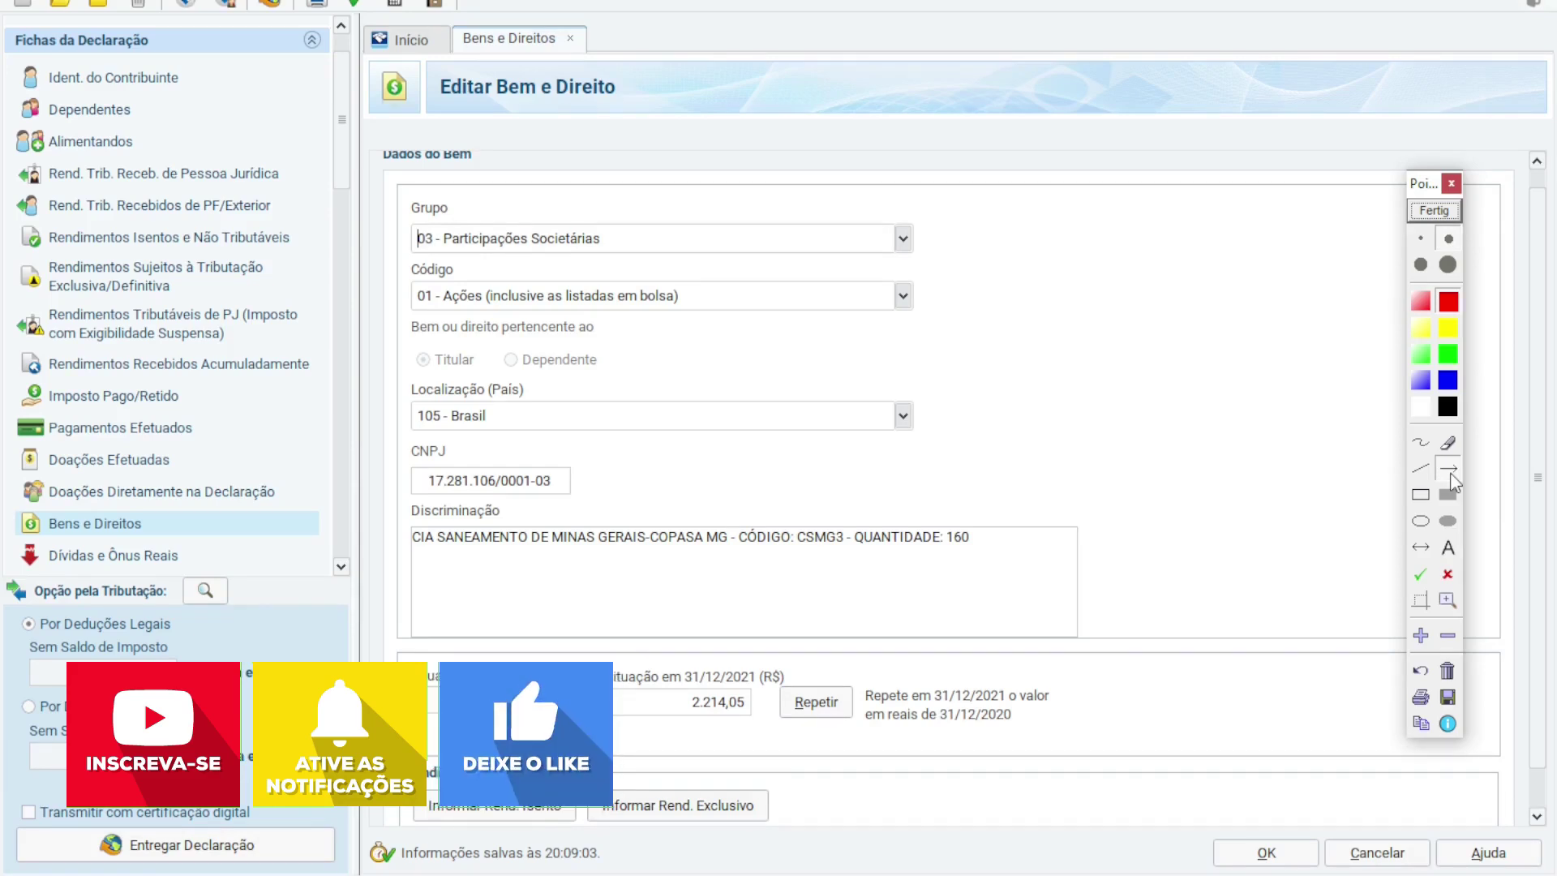
click(1449, 470)
drag(922, 314, 539, 746)
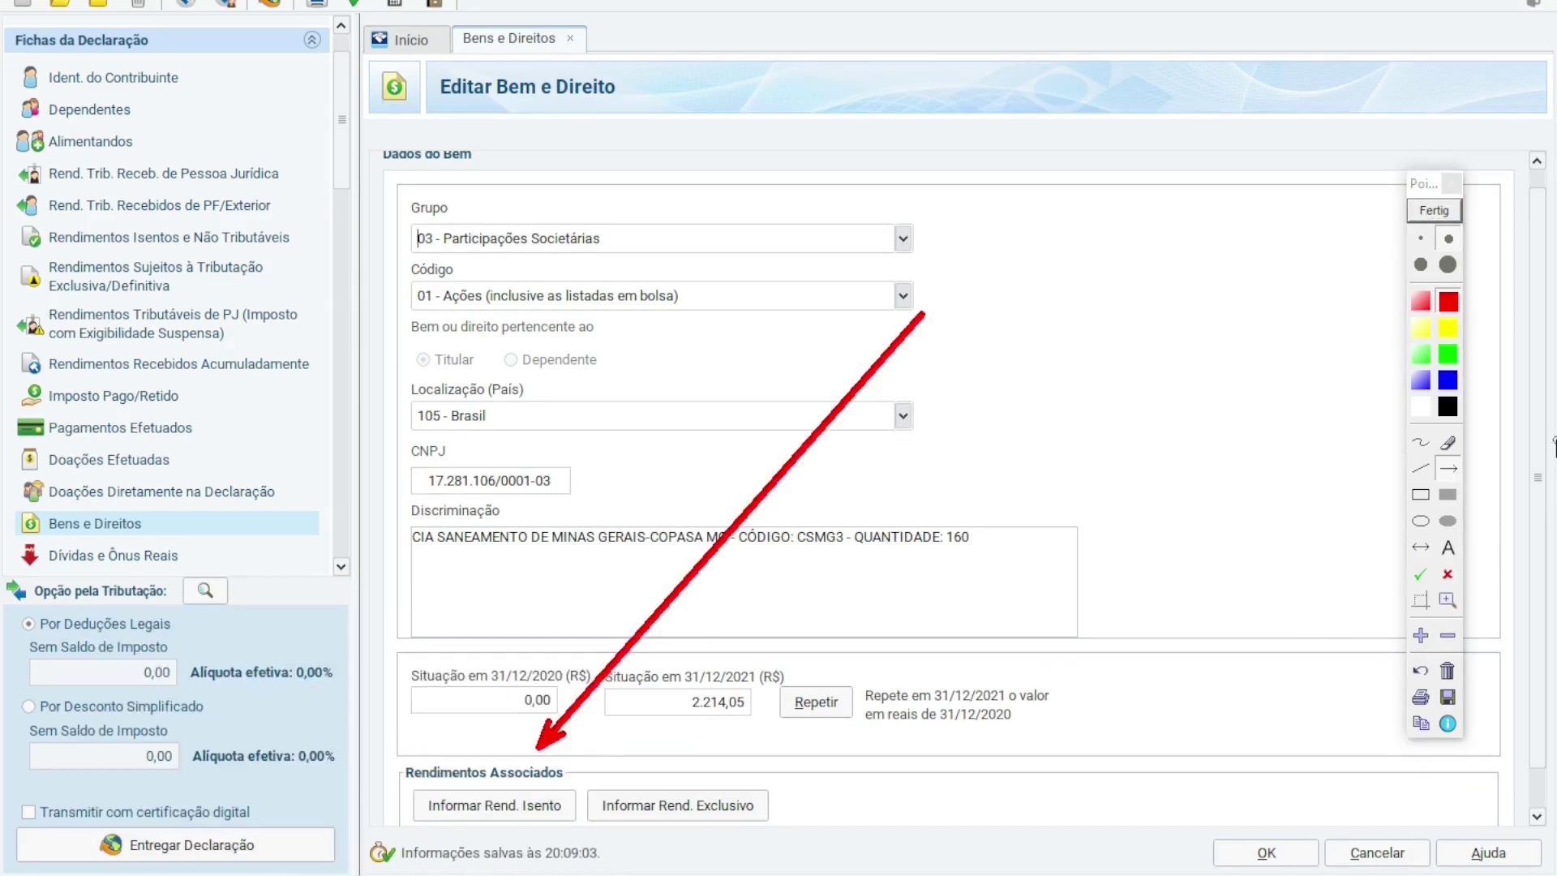
click(1421, 494)
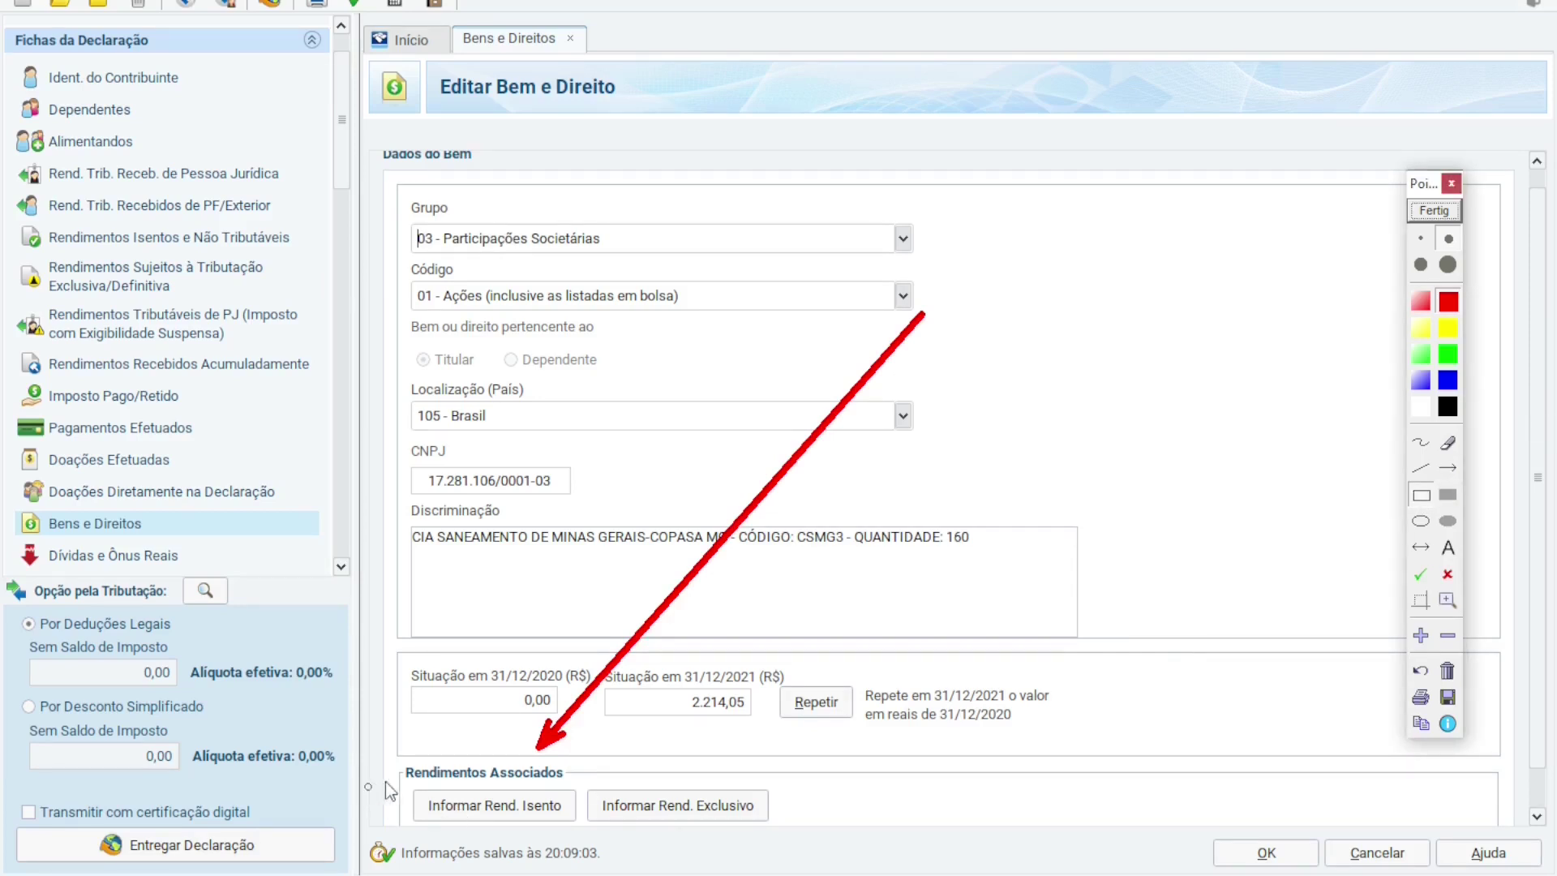
drag(478, 817, 586, 825)
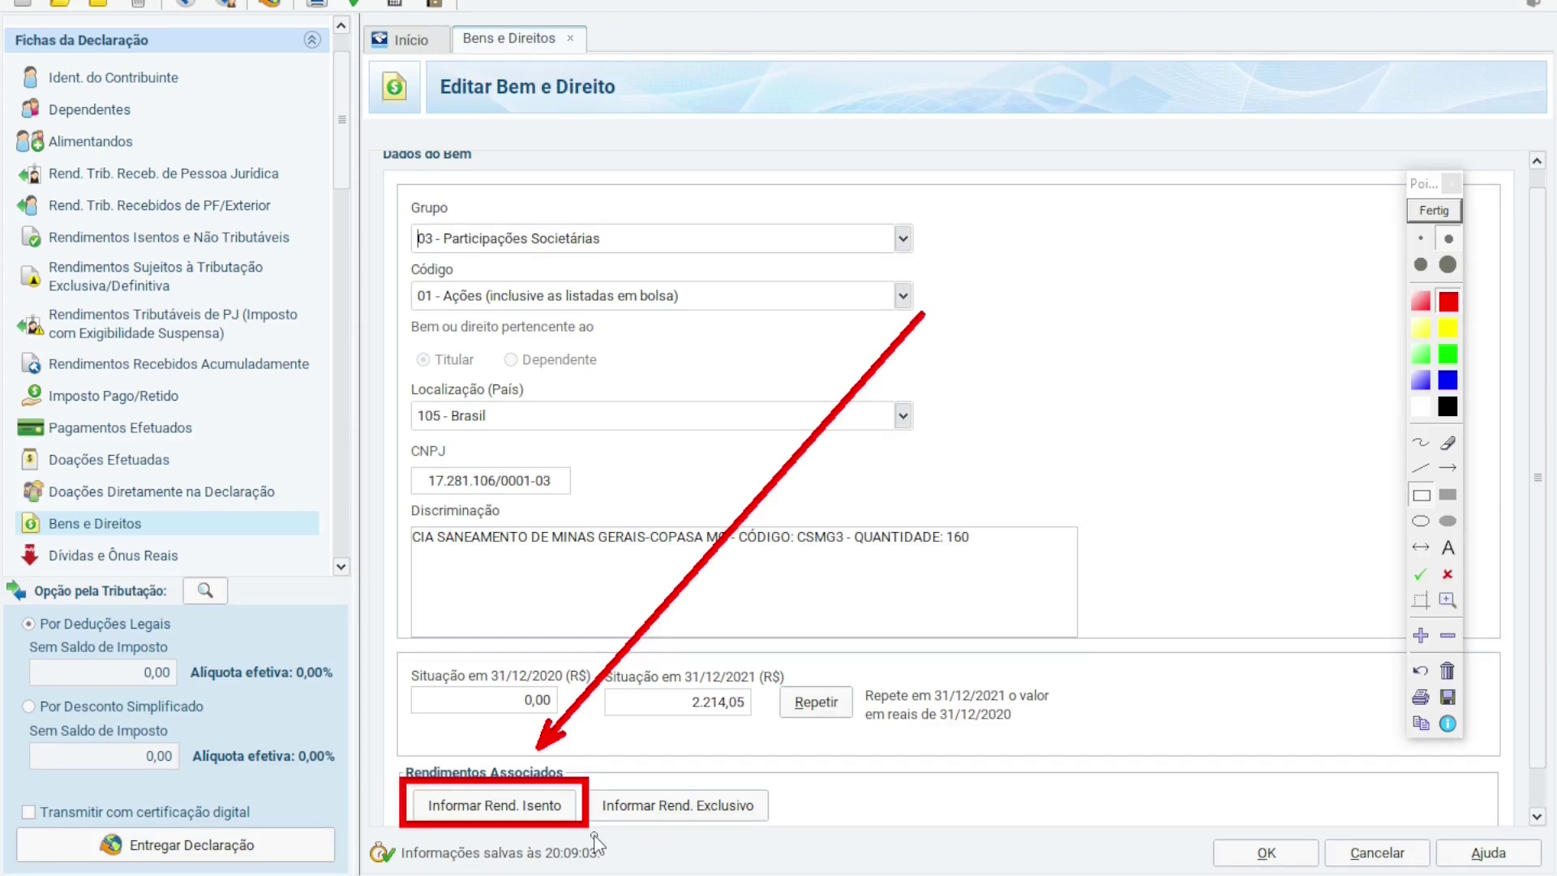
Open the COPASA asset's exempt income form and mark its type, beneficiary and payer fields with red arrows, framing Nome da Fonte Pagadora
click(494, 805)
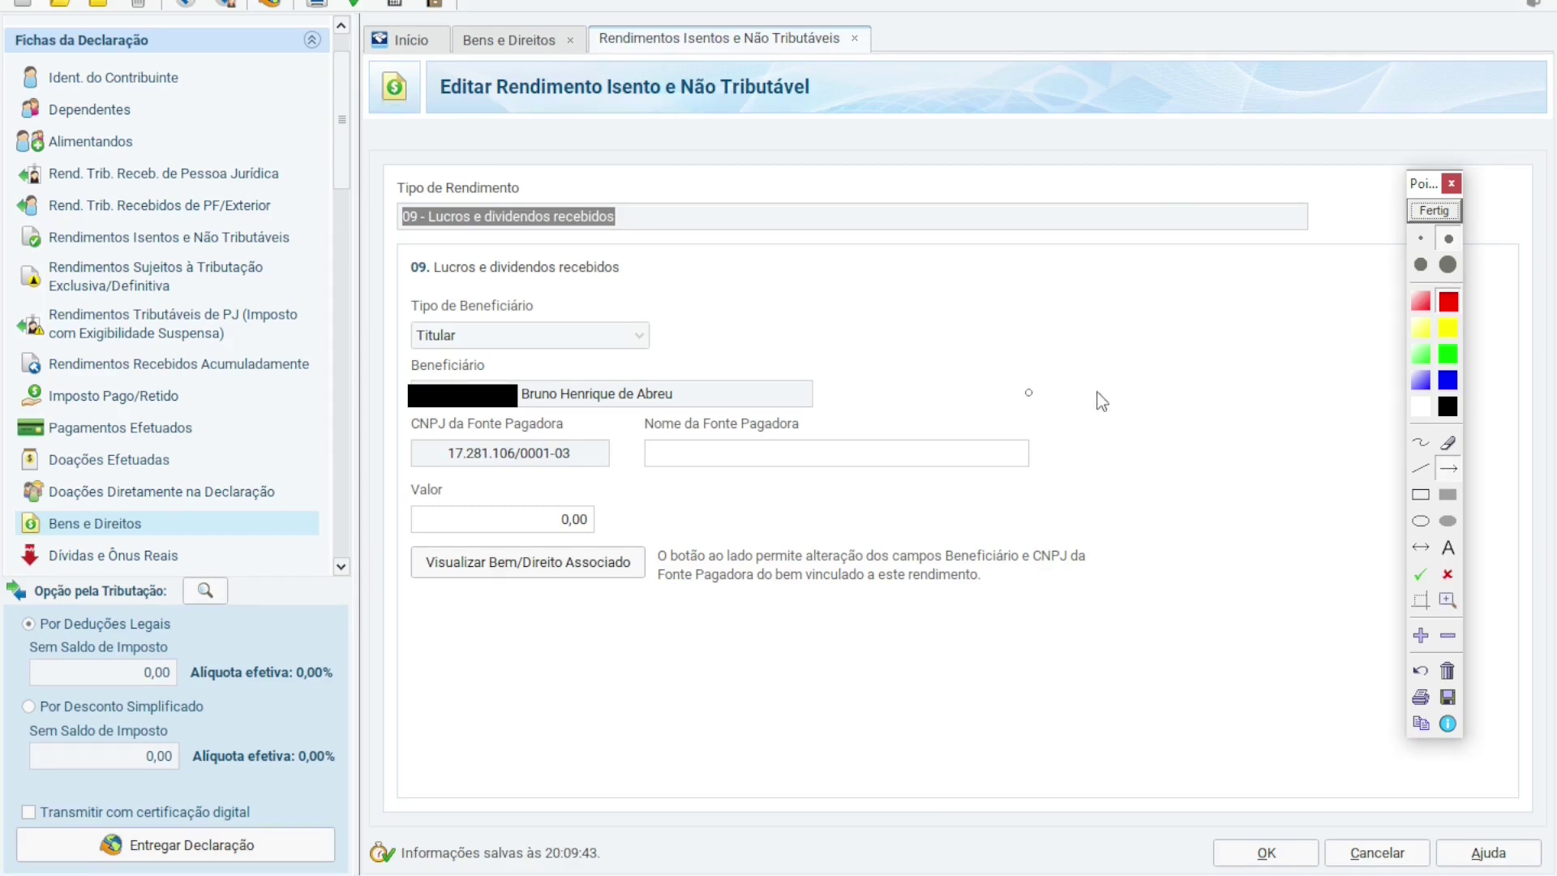
drag(1123, 391, 629, 235)
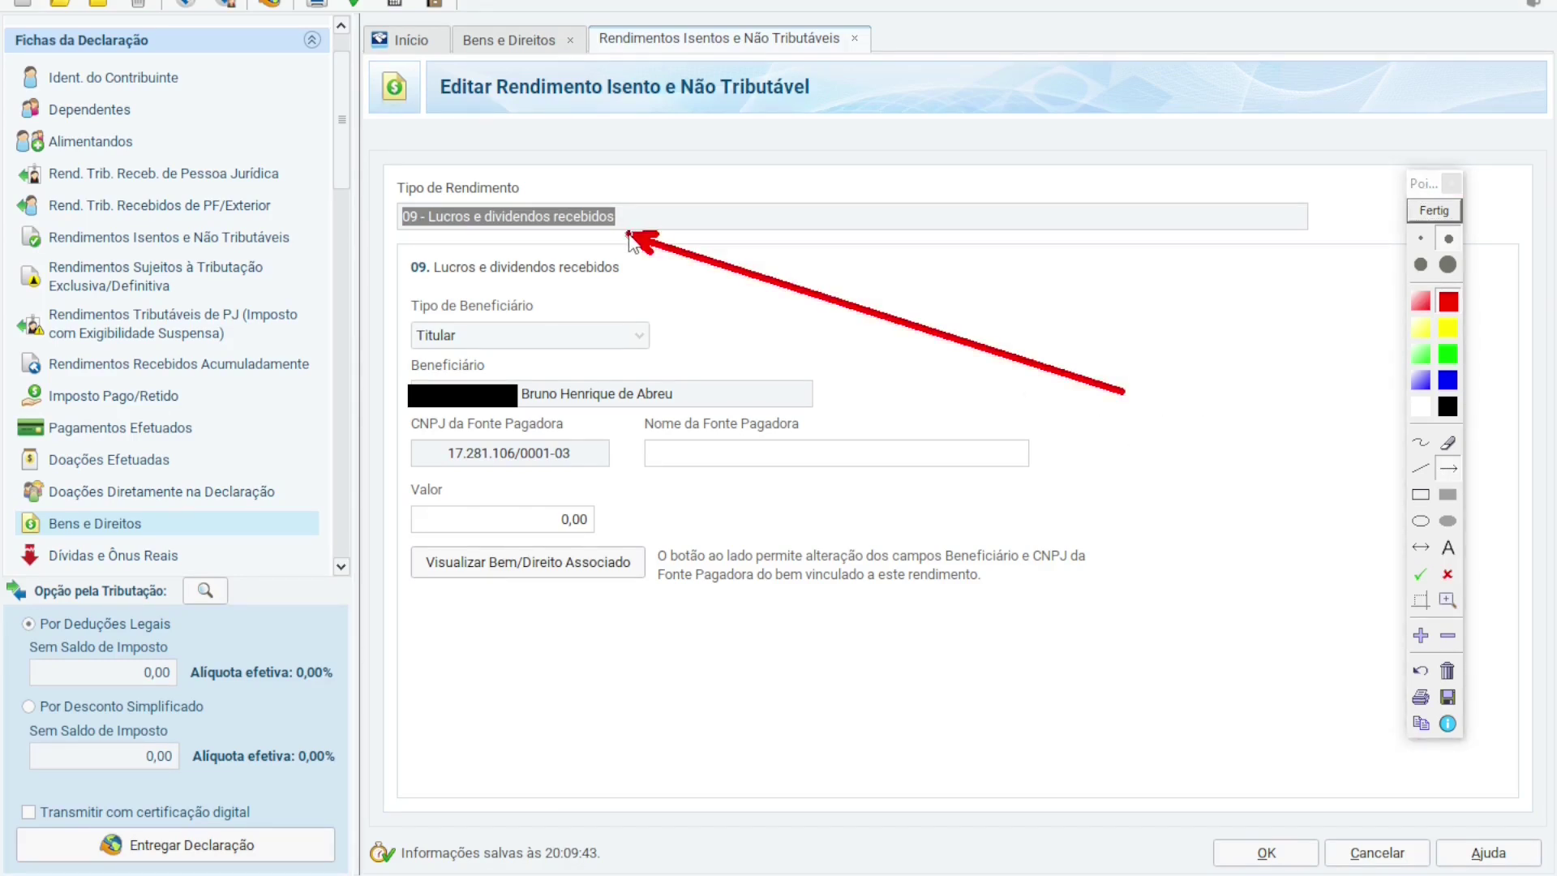
drag(799, 361, 666, 340)
drag(967, 396, 824, 400)
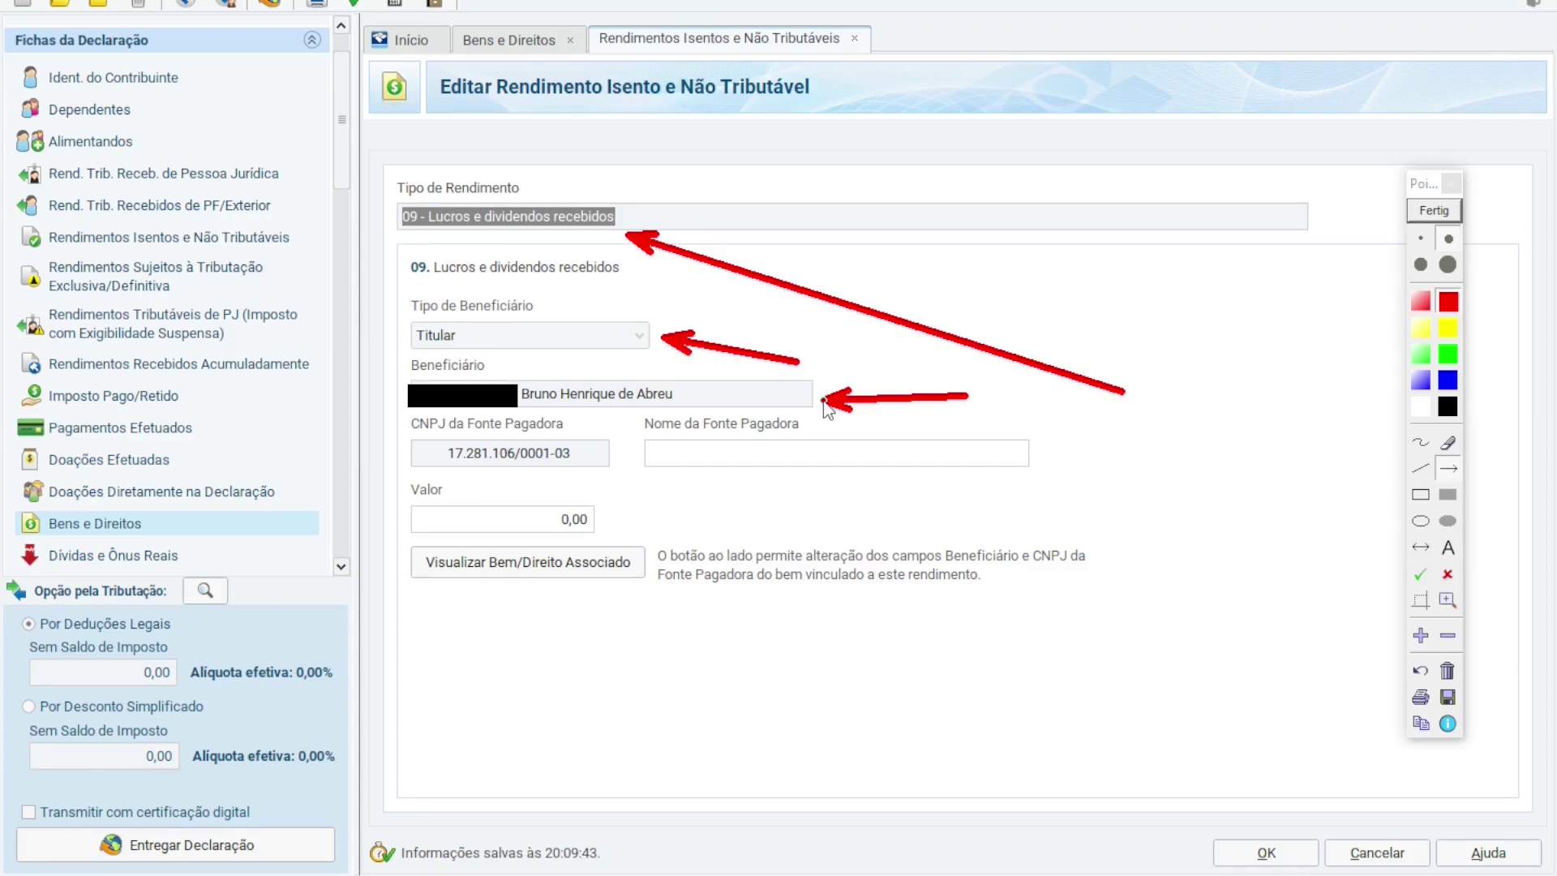
drag(308, 572, 397, 466)
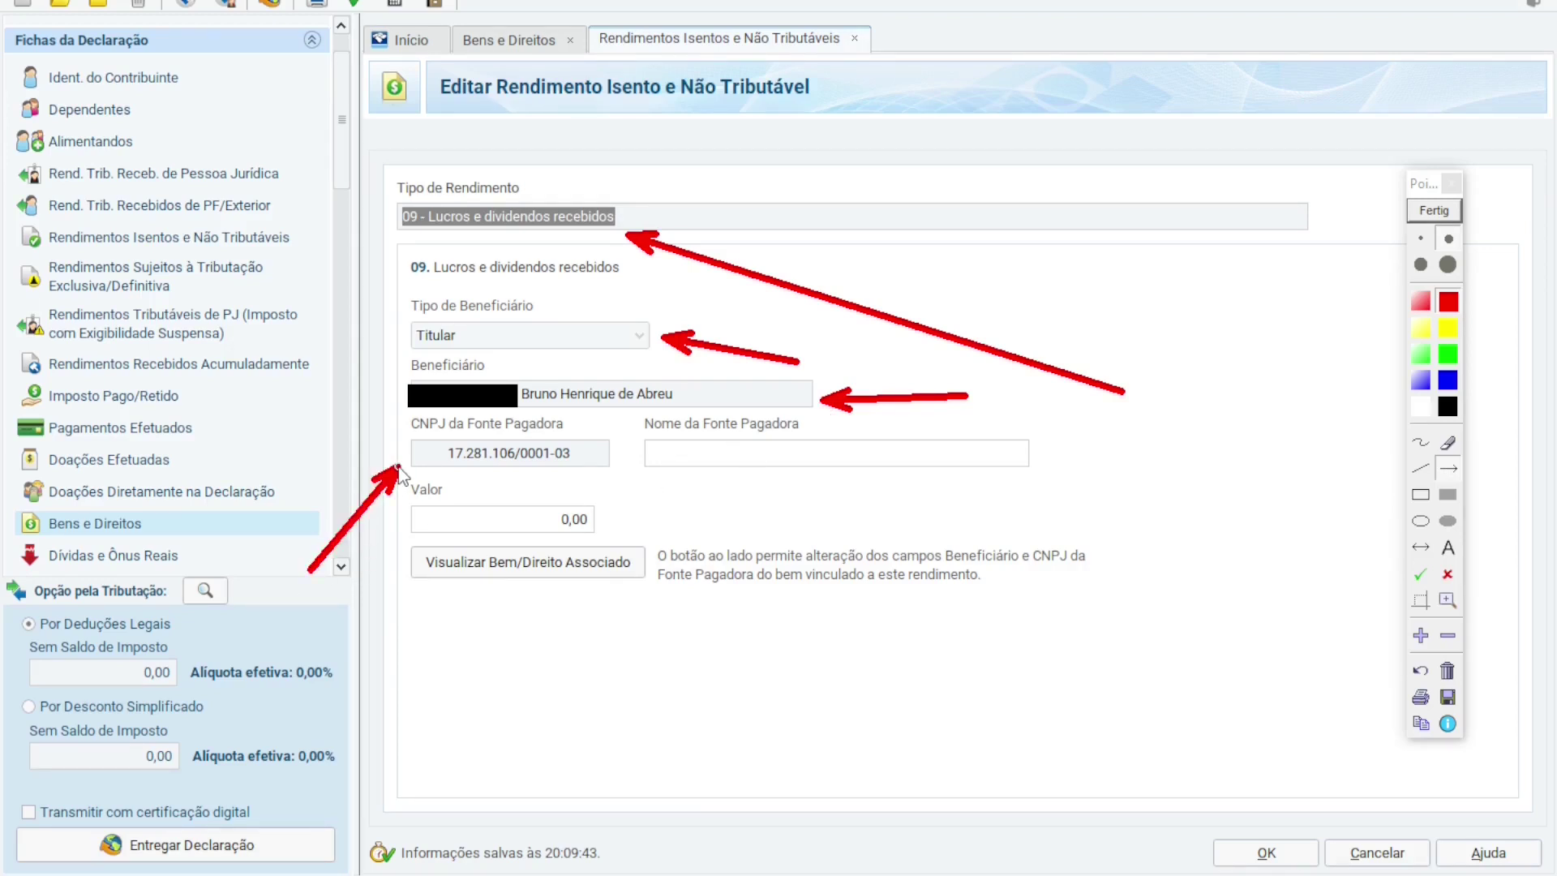
drag(663, 529, 666, 472)
click(1420, 493)
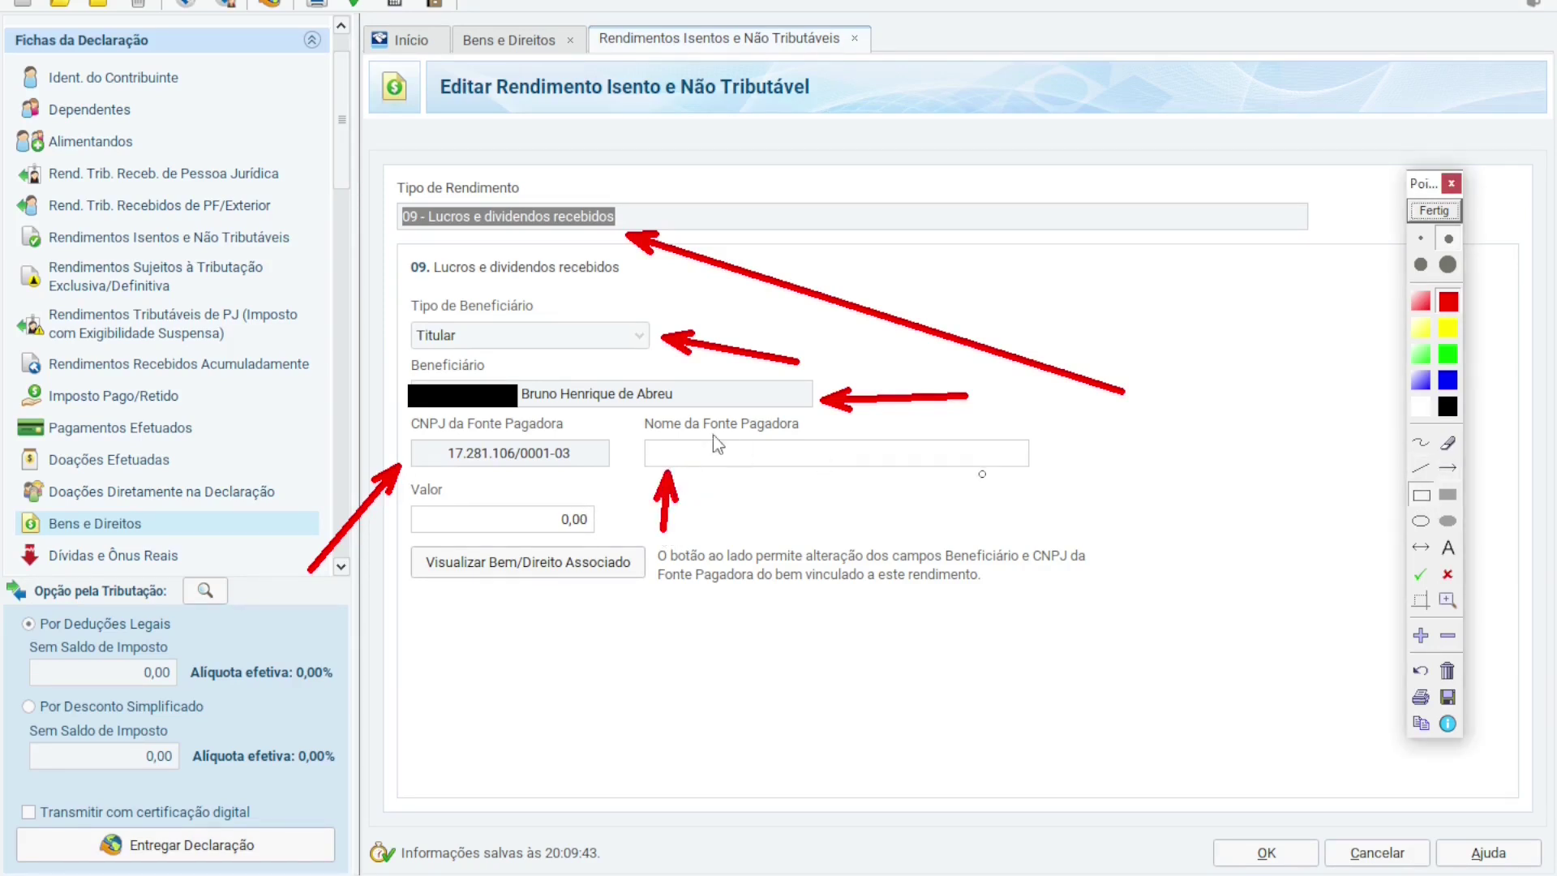
drag(628, 415, 1034, 482)
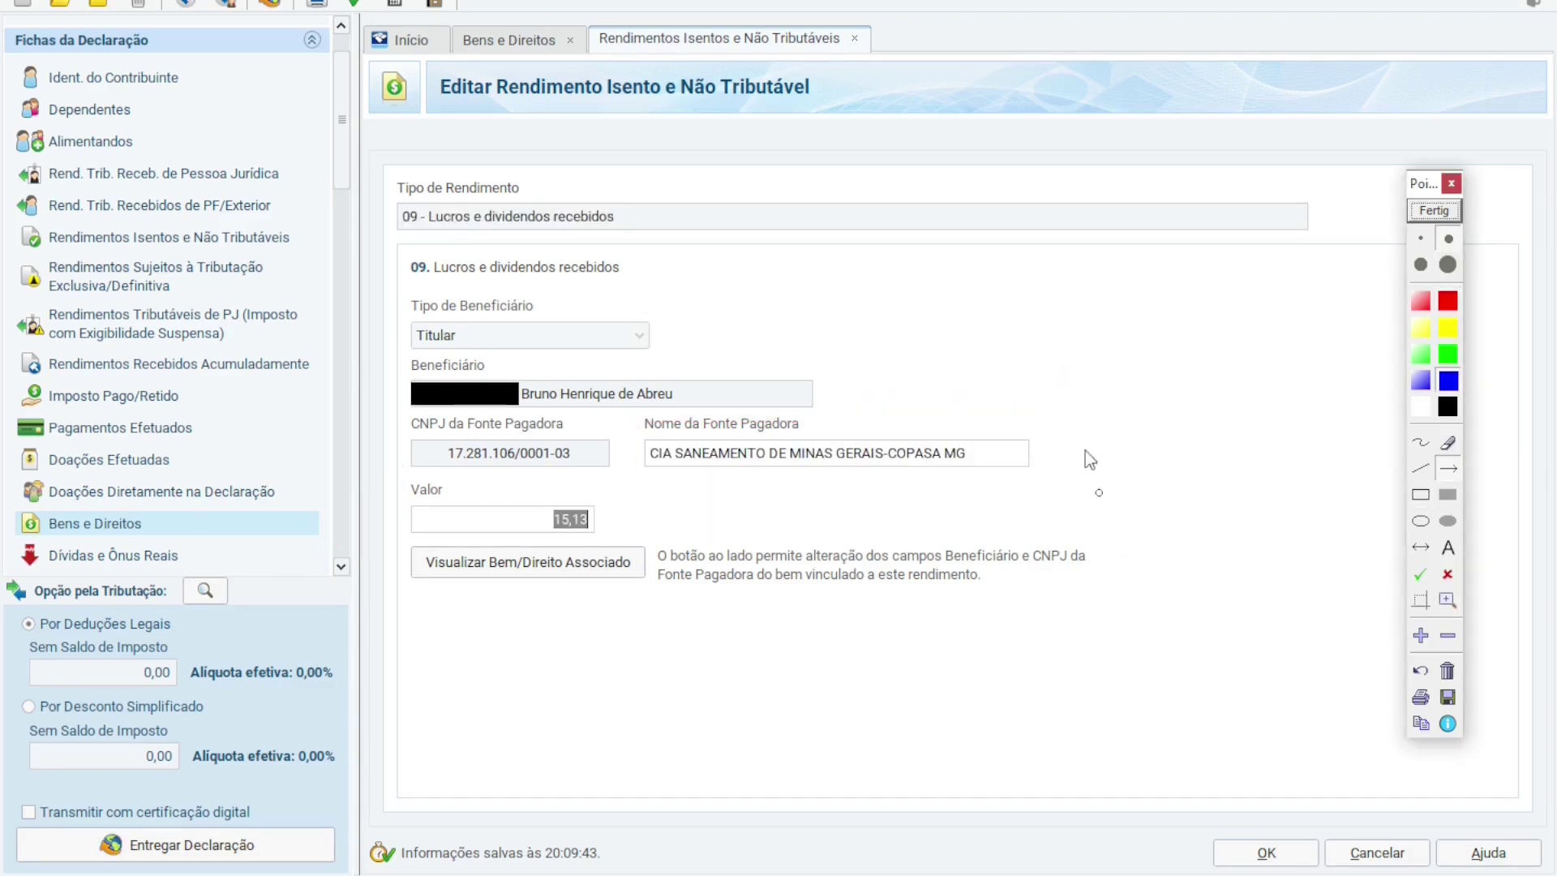
Point blue arrows at the COPASA payer name, the Valor field and the OK option of the income form
drag(1027, 280, 833, 430)
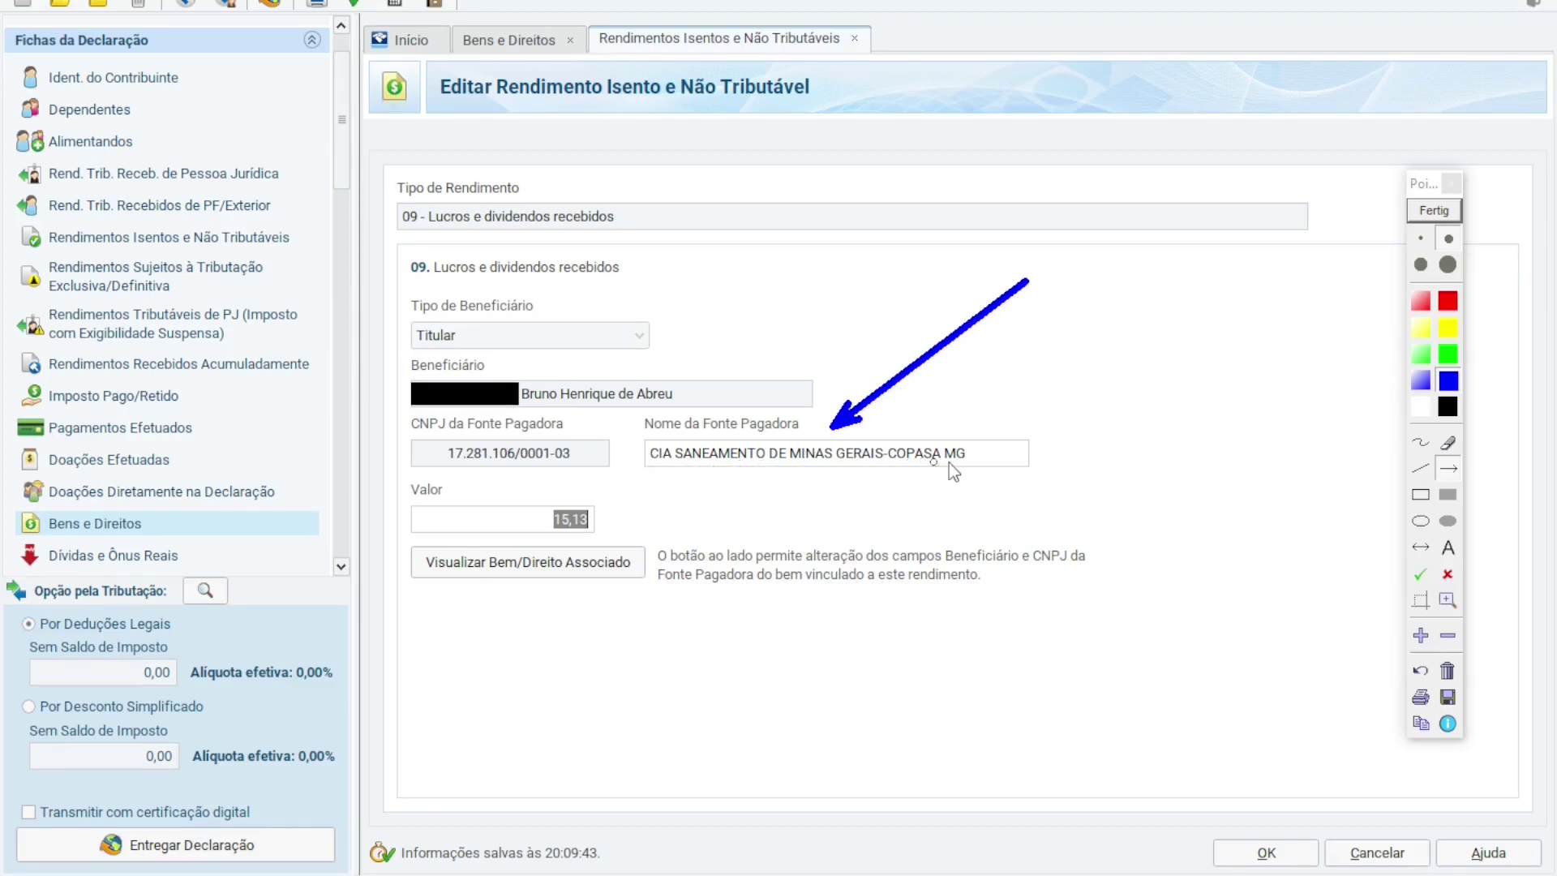
drag(860, 501, 615, 519)
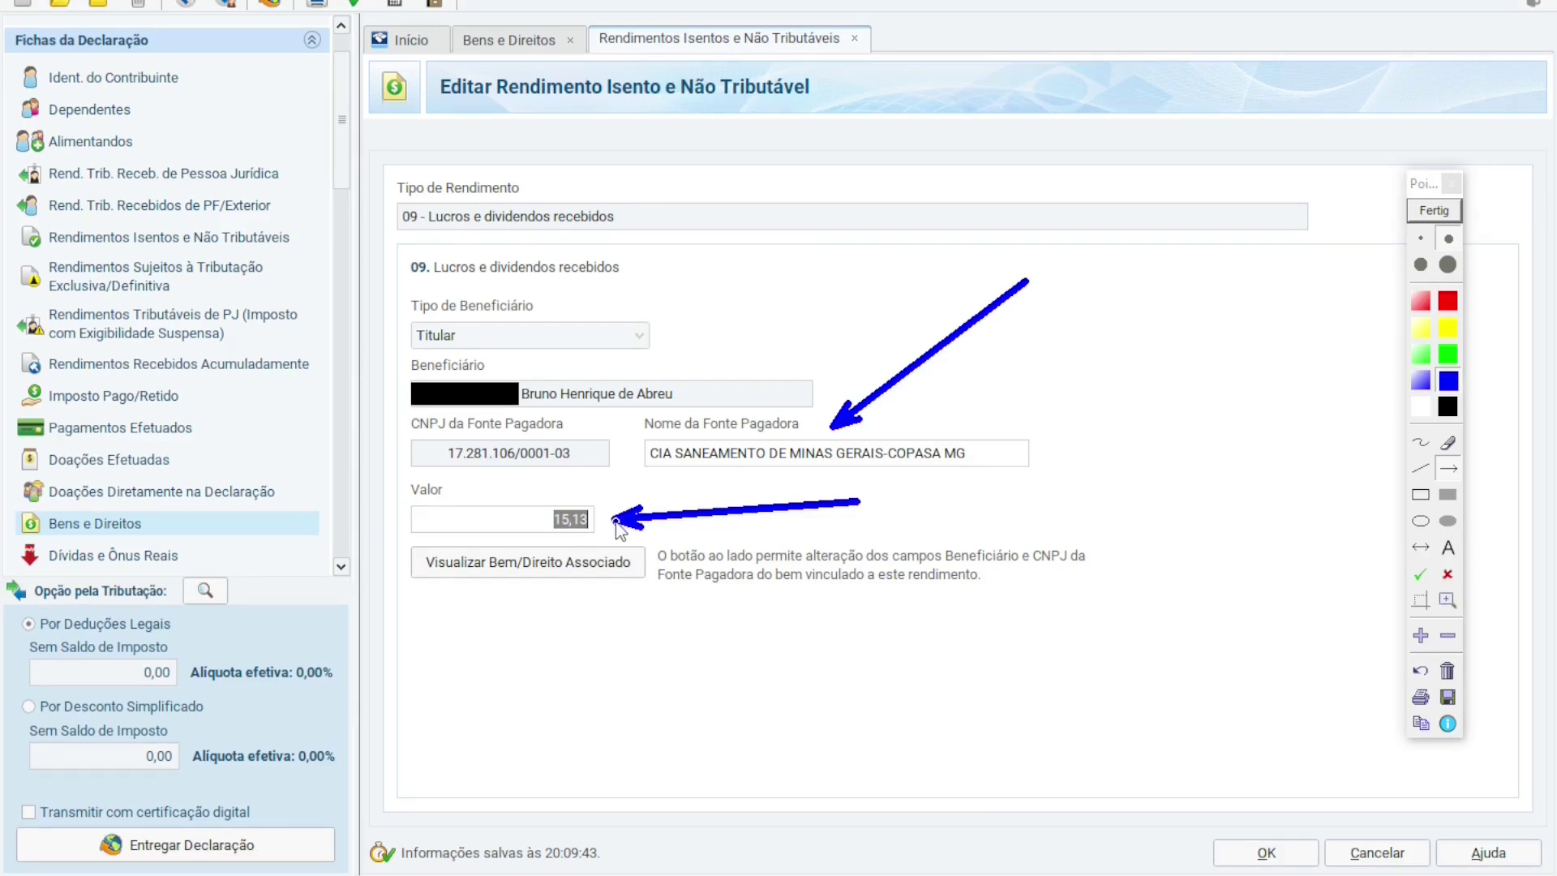
drag(1195, 426, 1269, 807)
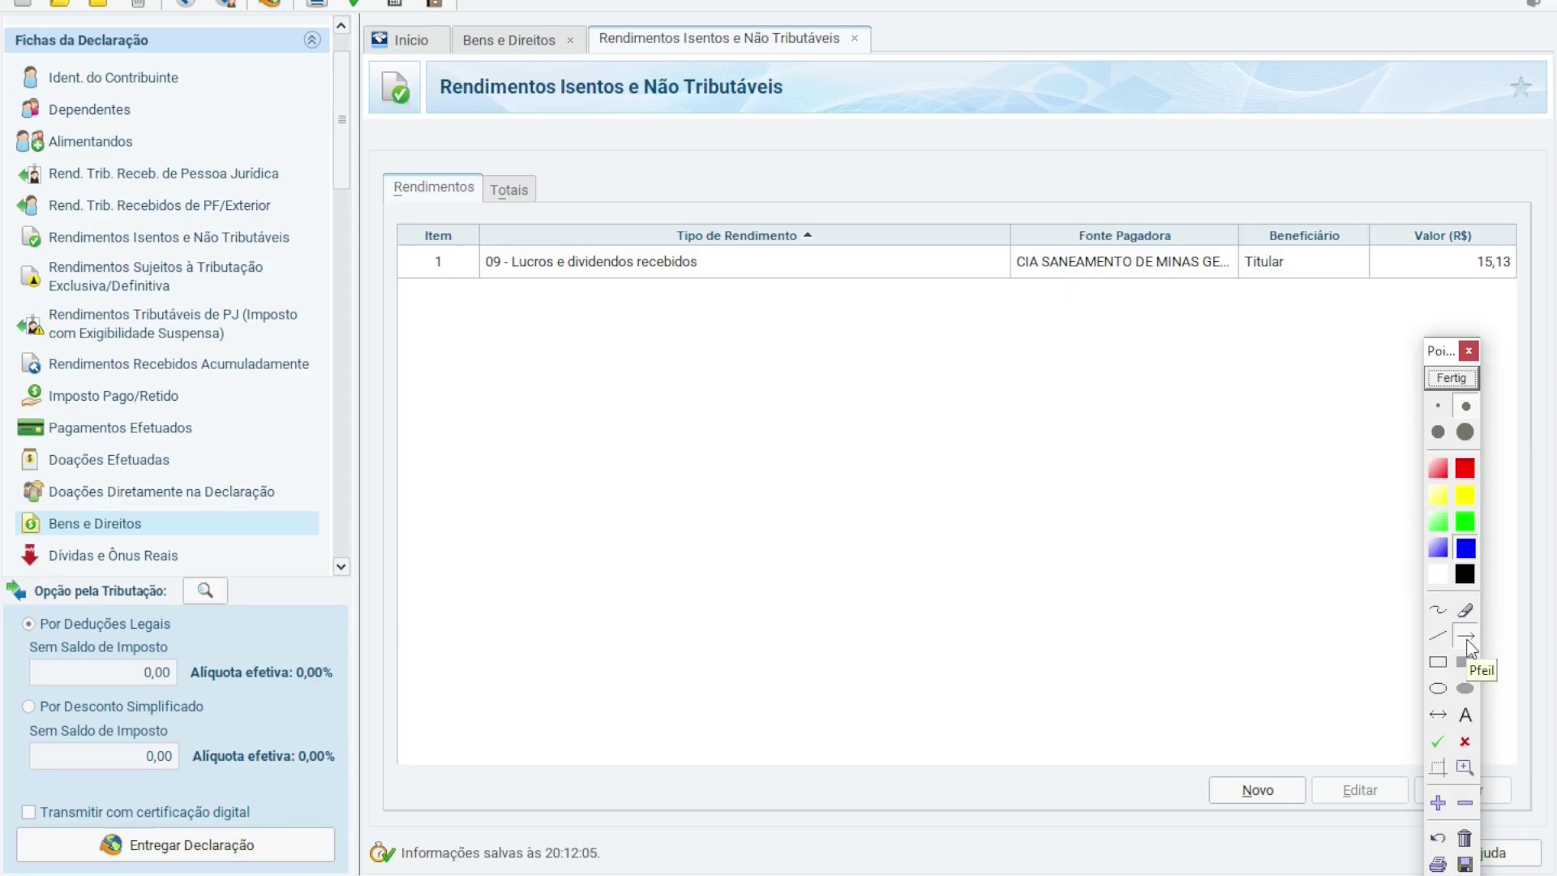
Point blue arrows at the COPASA dividend's item number, income type, payer and value in the exempt income list, then end the annotation
click(1466, 638)
drag(516, 665, 442, 290)
drag(546, 422, 506, 300)
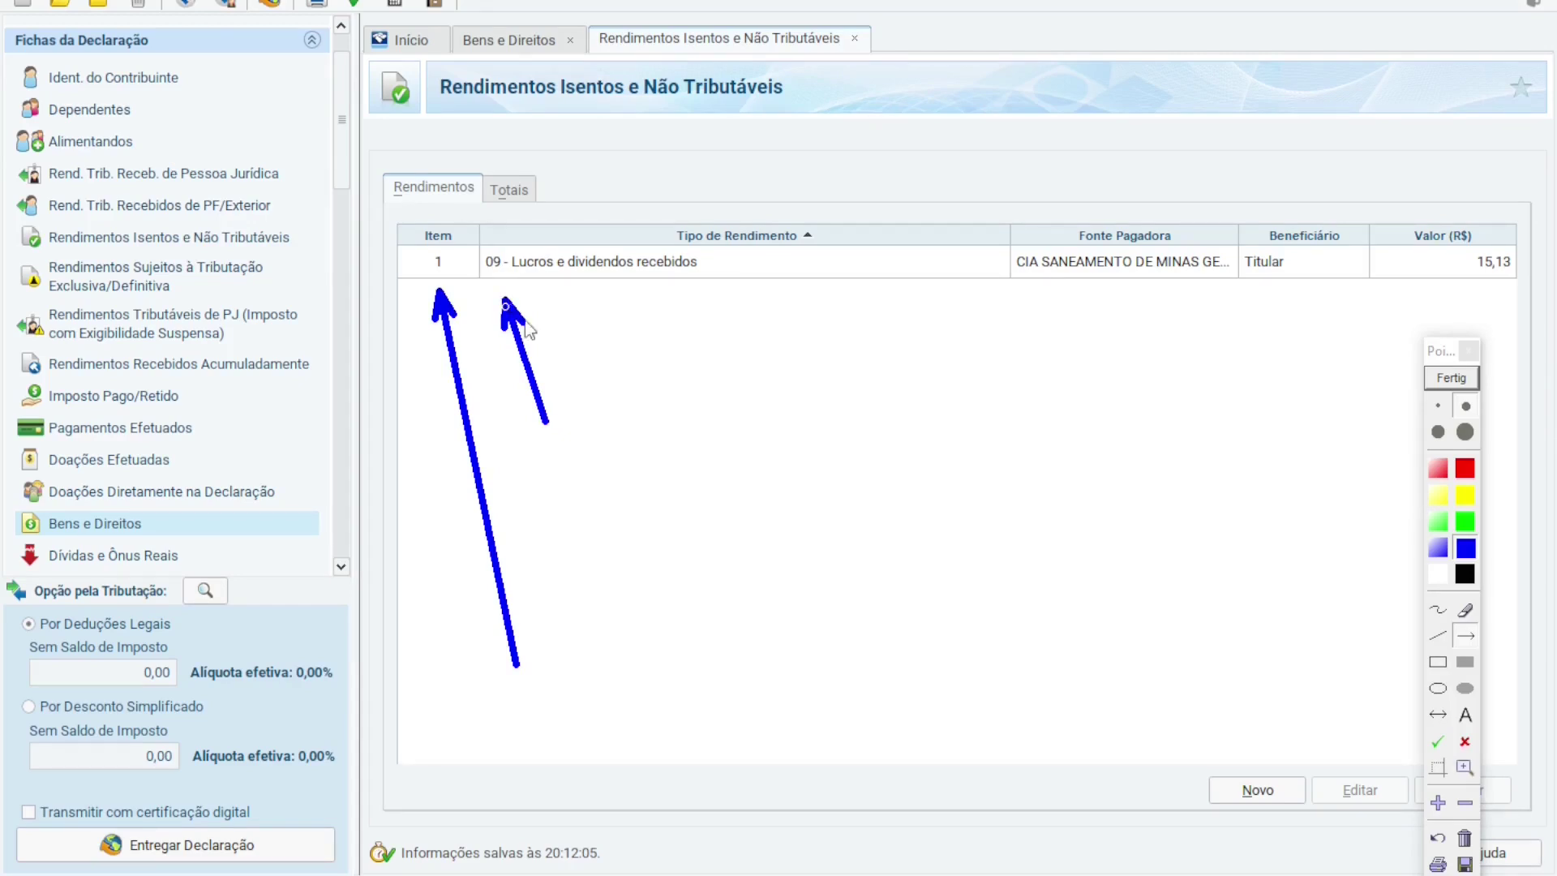
drag(920, 389, 1021, 289)
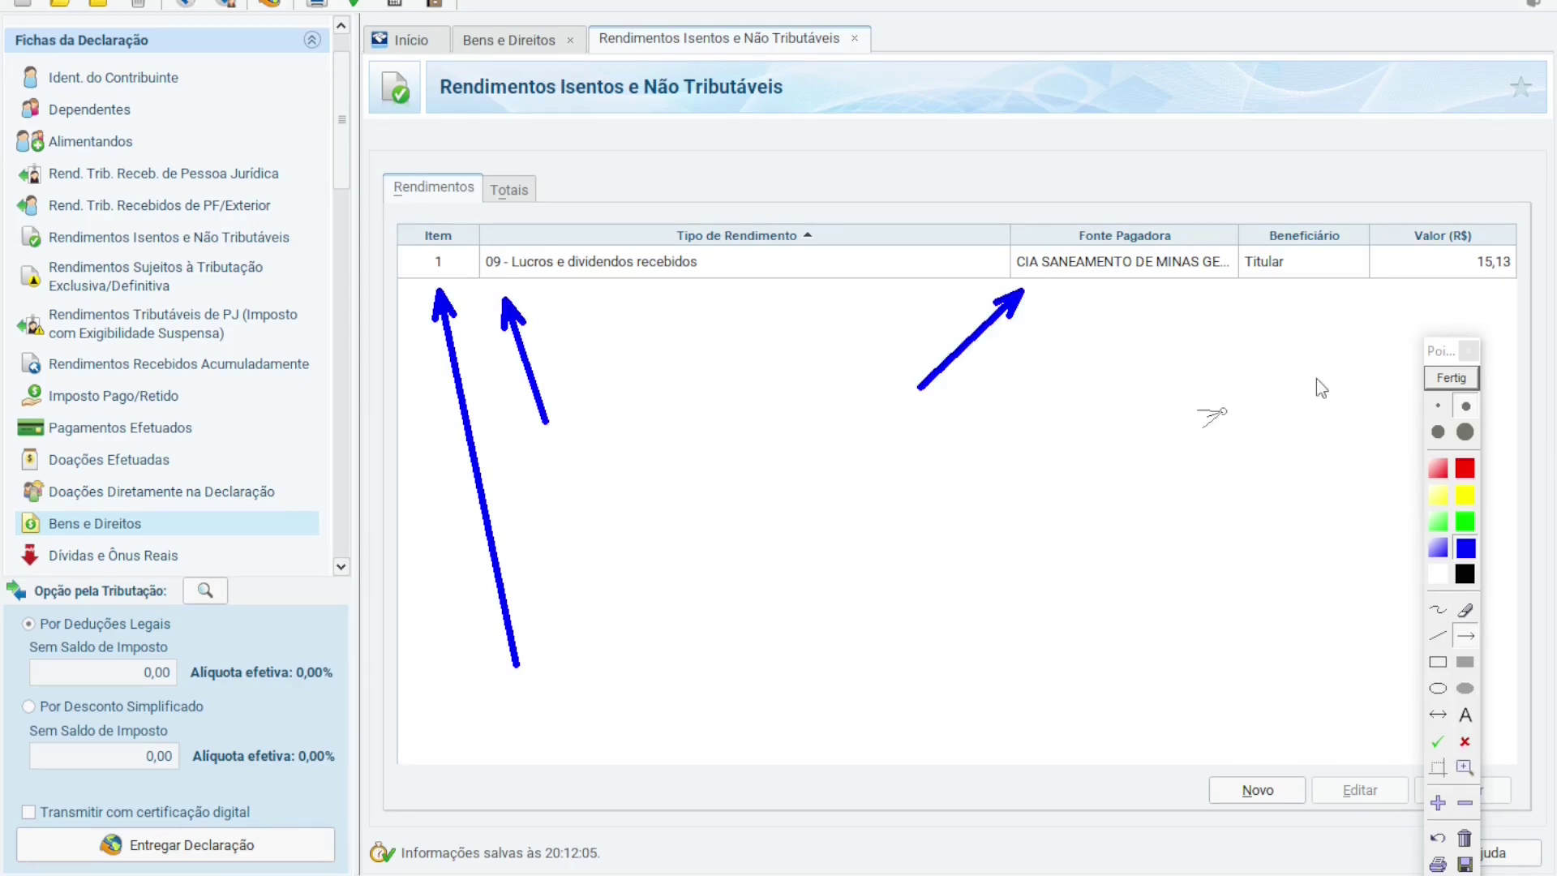
drag(1206, 418, 1439, 280)
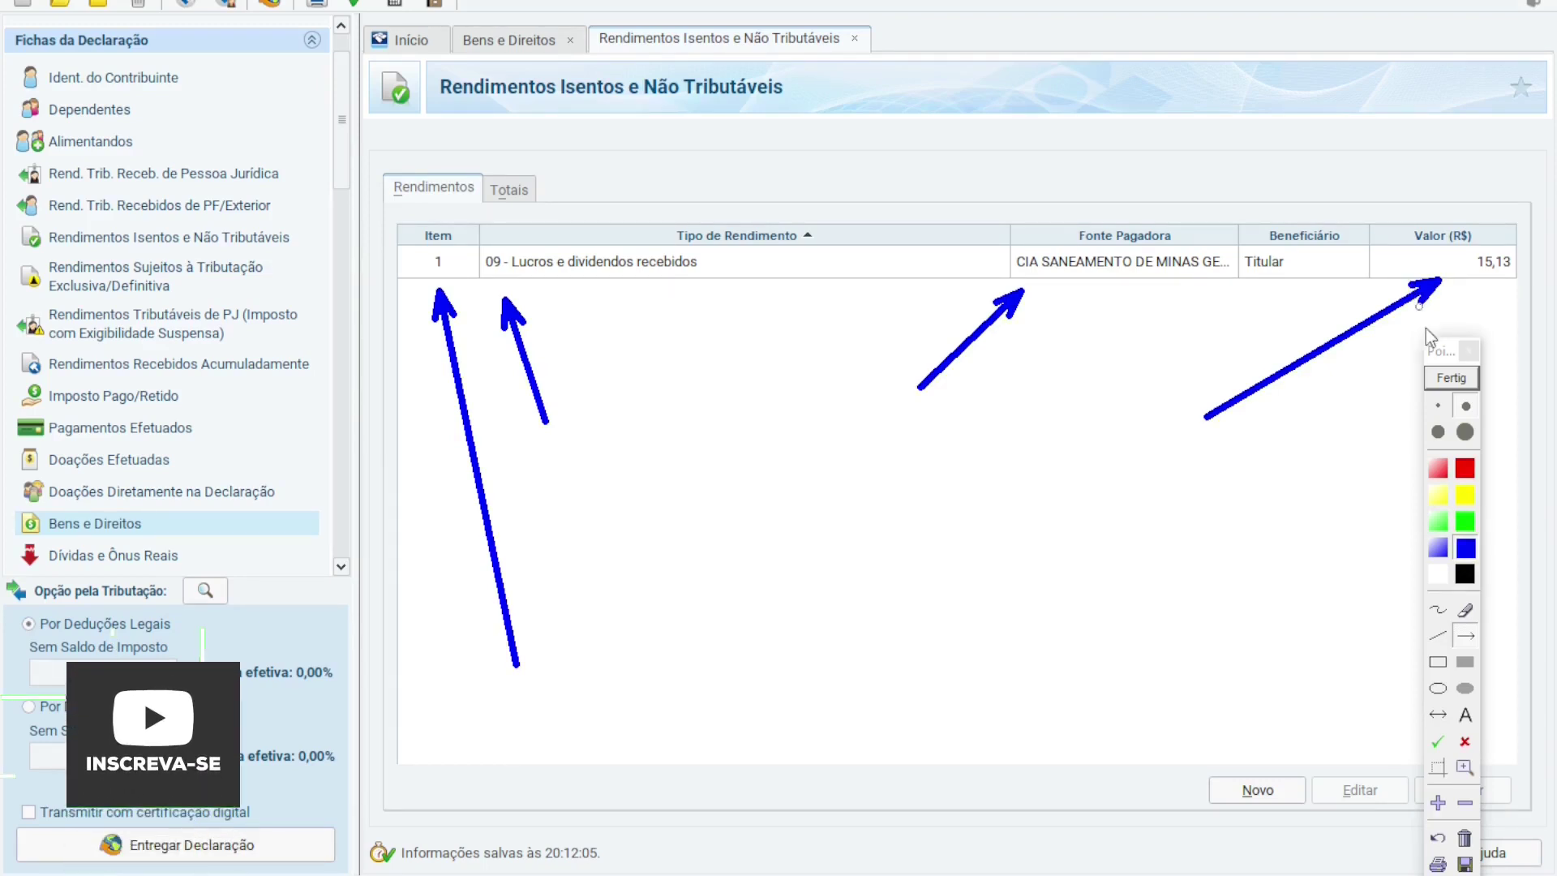
click(1452, 378)
Point arrows at the Bens e Direitos form in the declaration's form list and at the BB SEGURIDADE holding
mouse_move(644, 484)
mouse_down()
mouse_move(442, 515)
mouse_move(159, 521)
mouse_up()
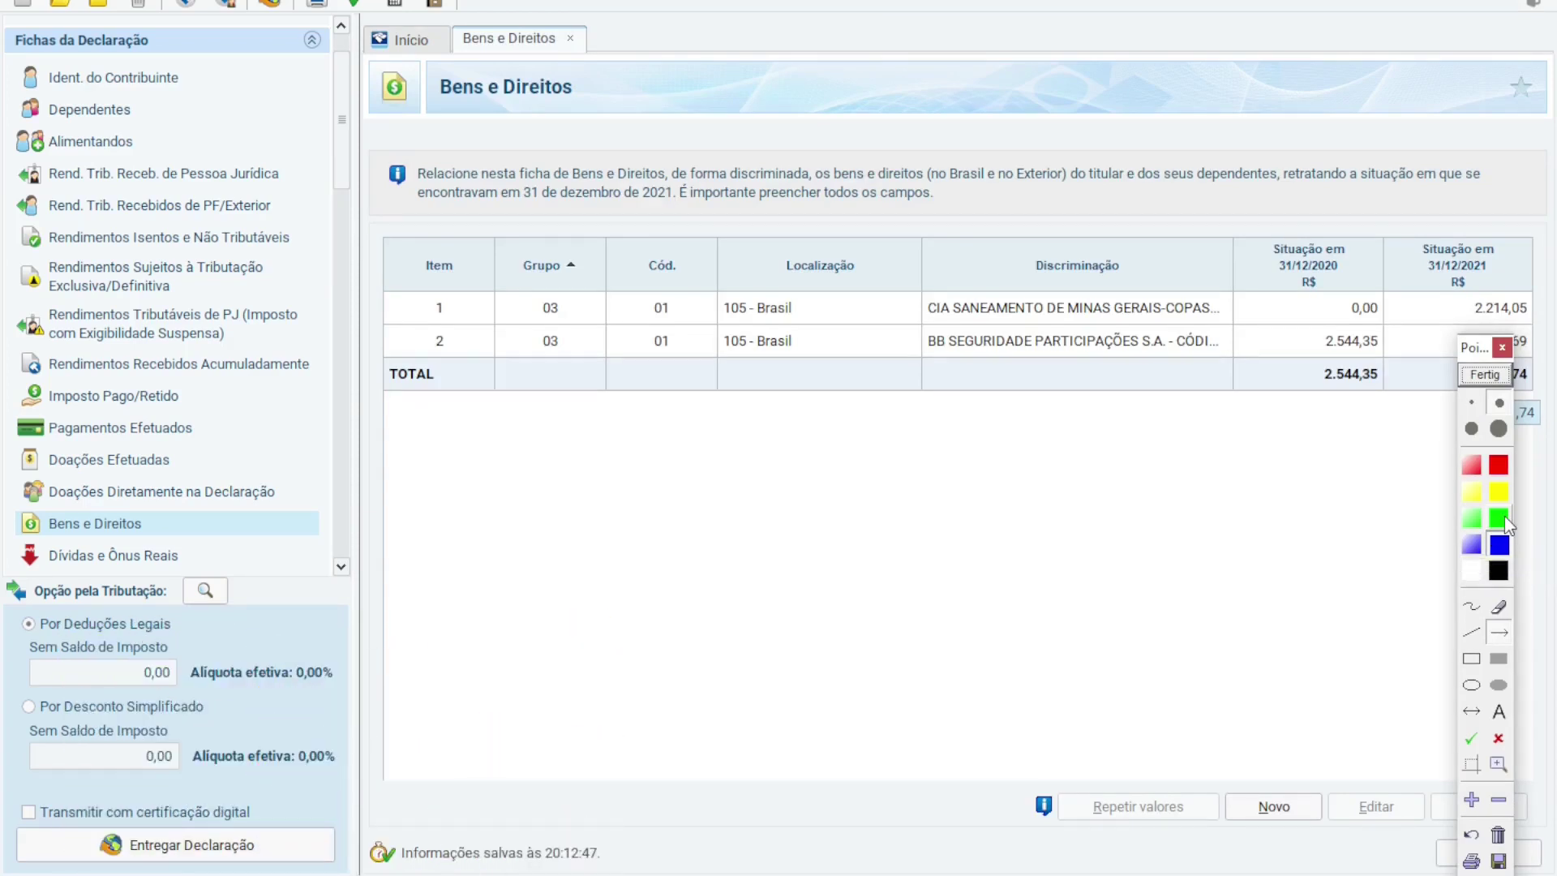
drag(697, 671, 939, 370)
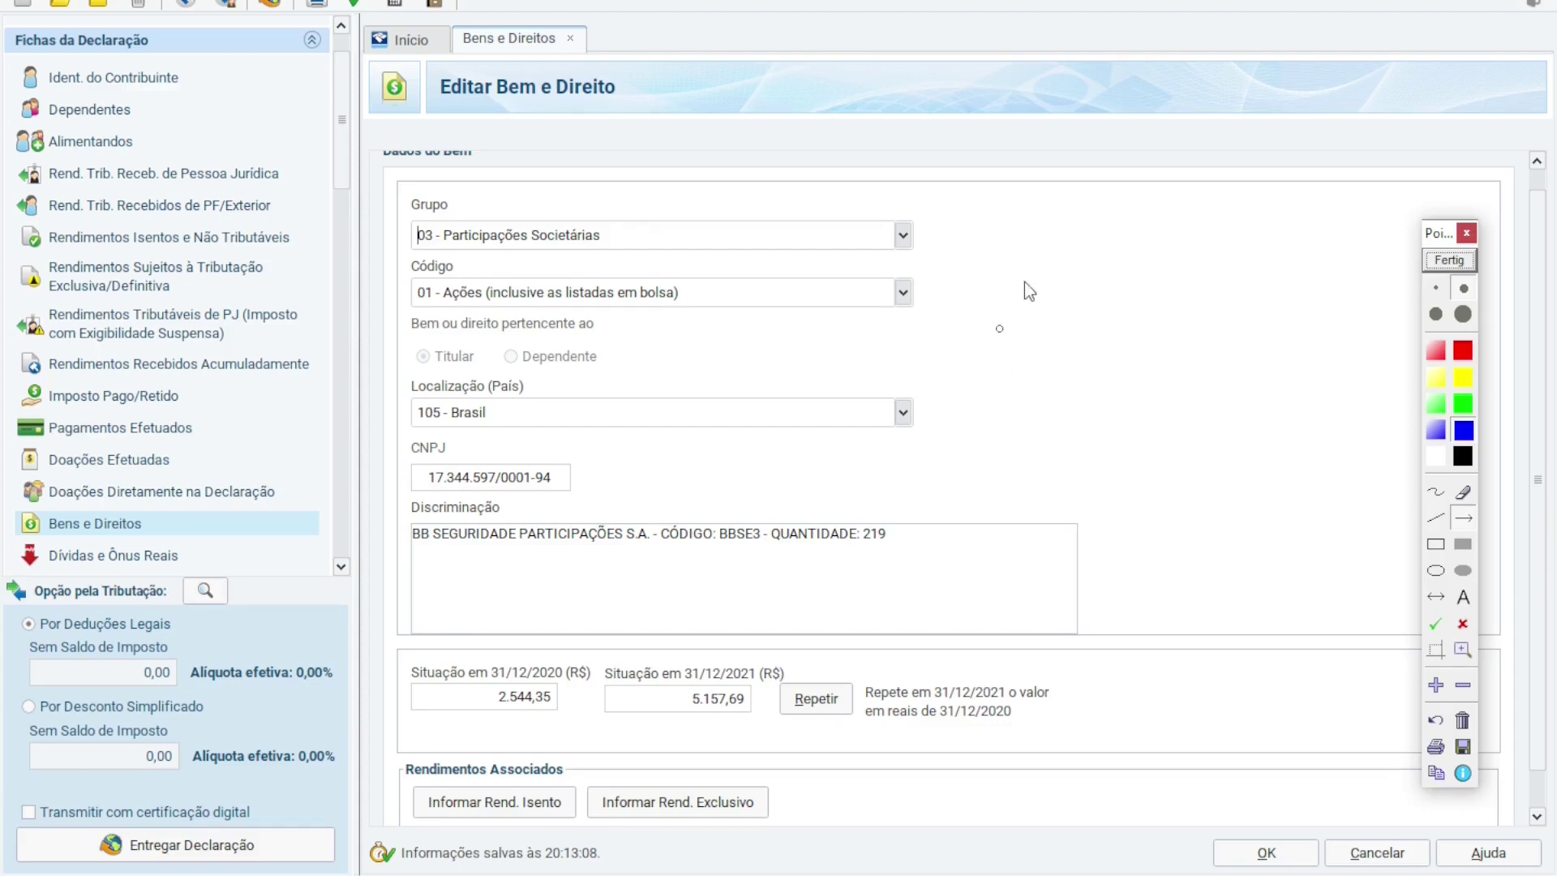
Mark Informar Rend. Isento in the BB SEGURIDADE asset form with a blue arrow and a rectangular frame
mouse_move(1035, 265)
mouse_down()
mouse_move(637, 589)
mouse_move(534, 745)
mouse_up()
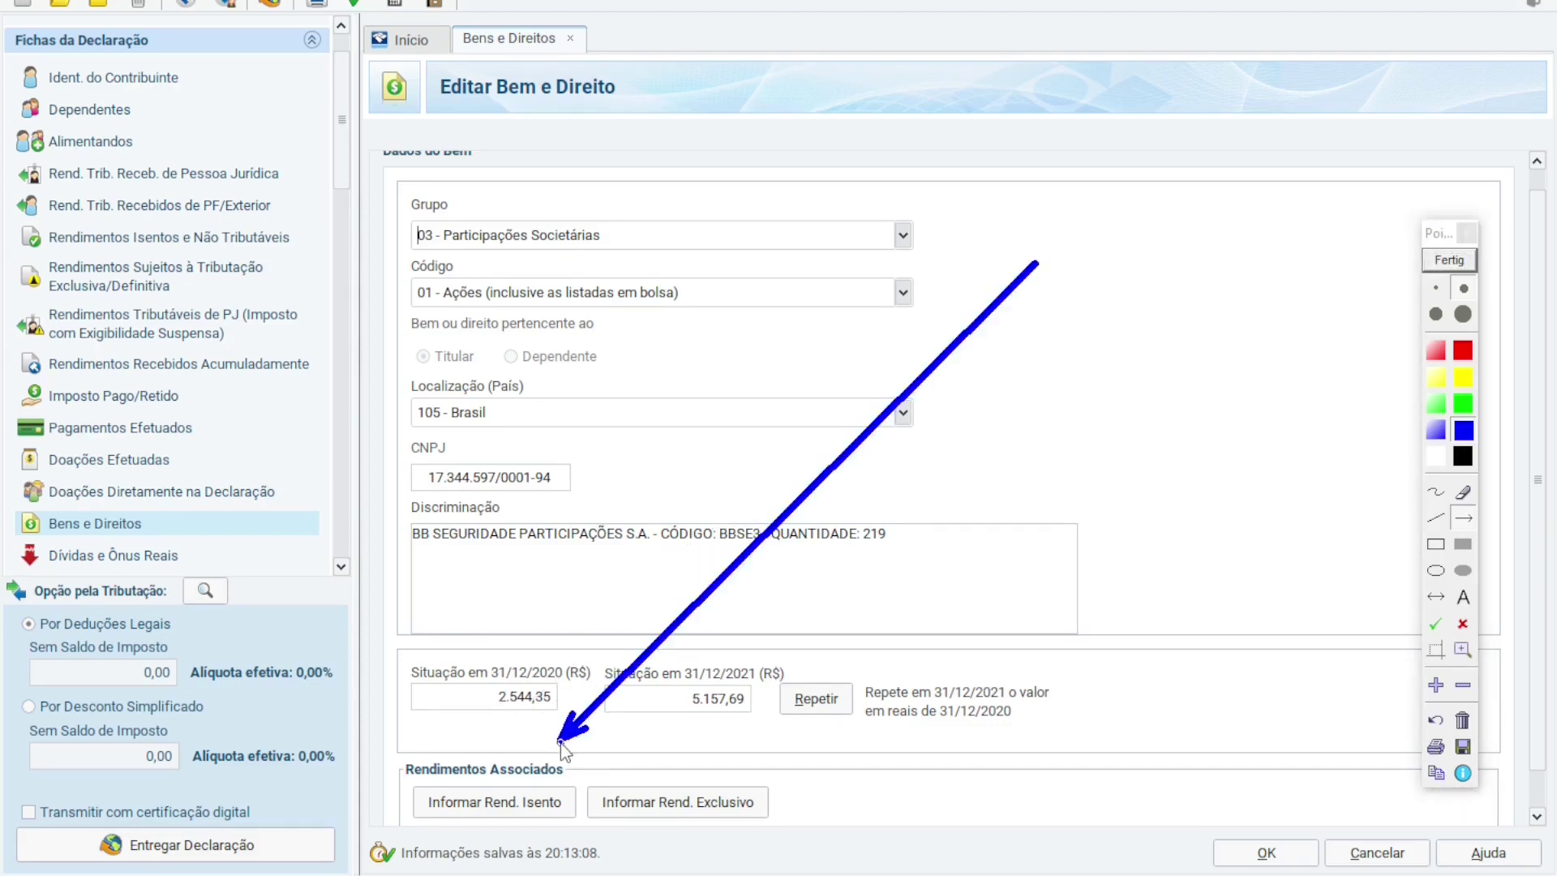
click(1435, 544)
drag(399, 781, 585, 819)
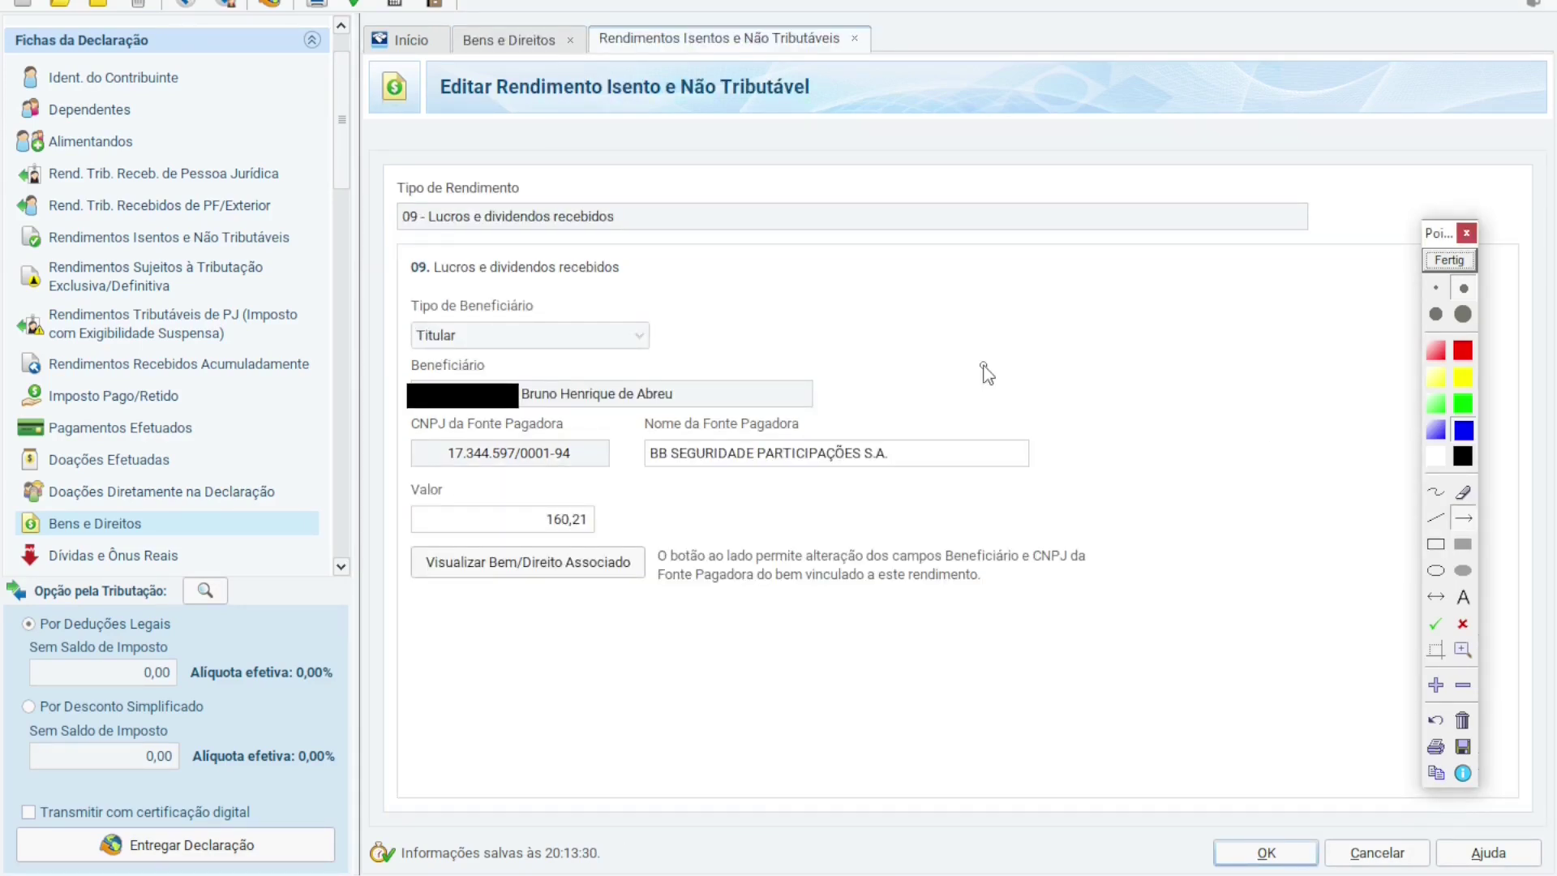
Point blue arrows at the BB SEGURIDADE income form's type, beneficiary, payer CNPJ, payer name and value fields, and at OK
mouse_move(969, 365)
mouse_down()
mouse_move(768, 295)
mouse_move(673, 236)
mouse_up()
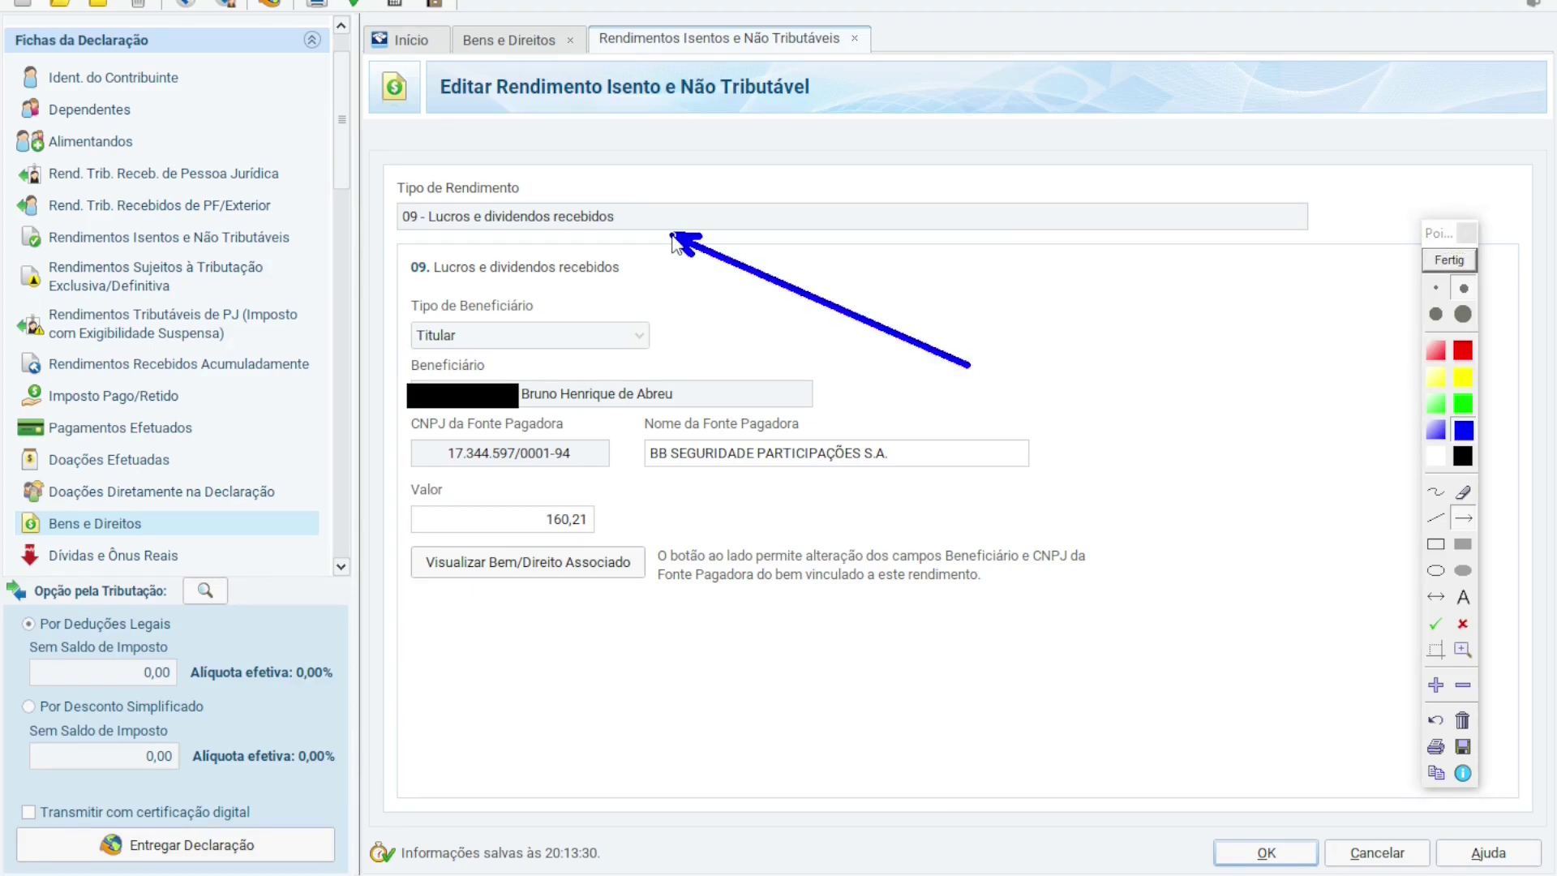
drag(805, 362, 678, 334)
drag(1004, 401, 843, 396)
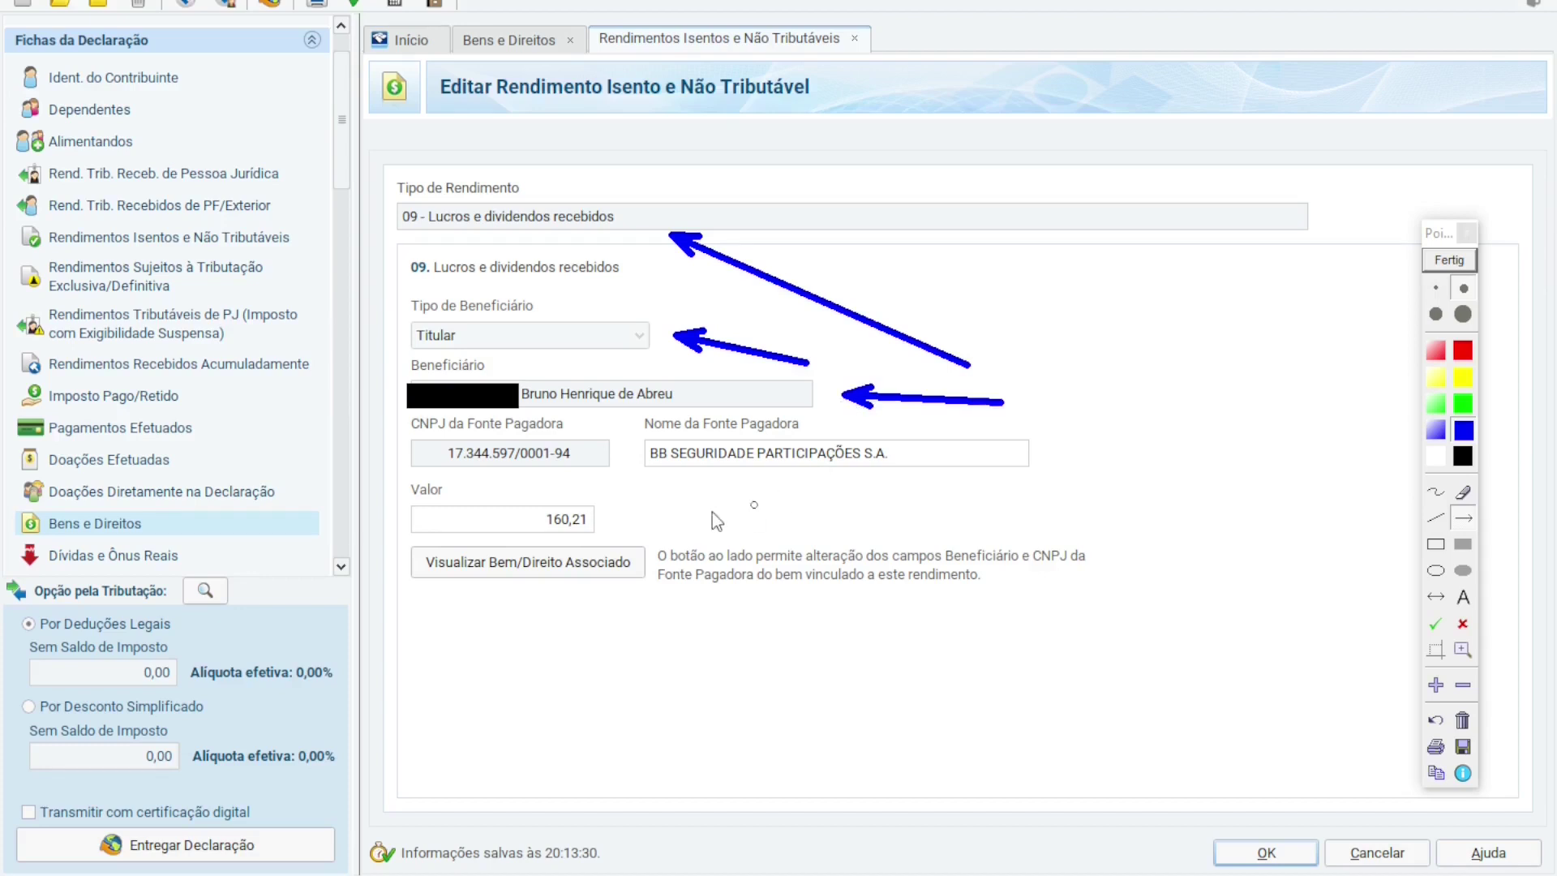
drag(718, 520, 623, 479)
drag(982, 519, 836, 484)
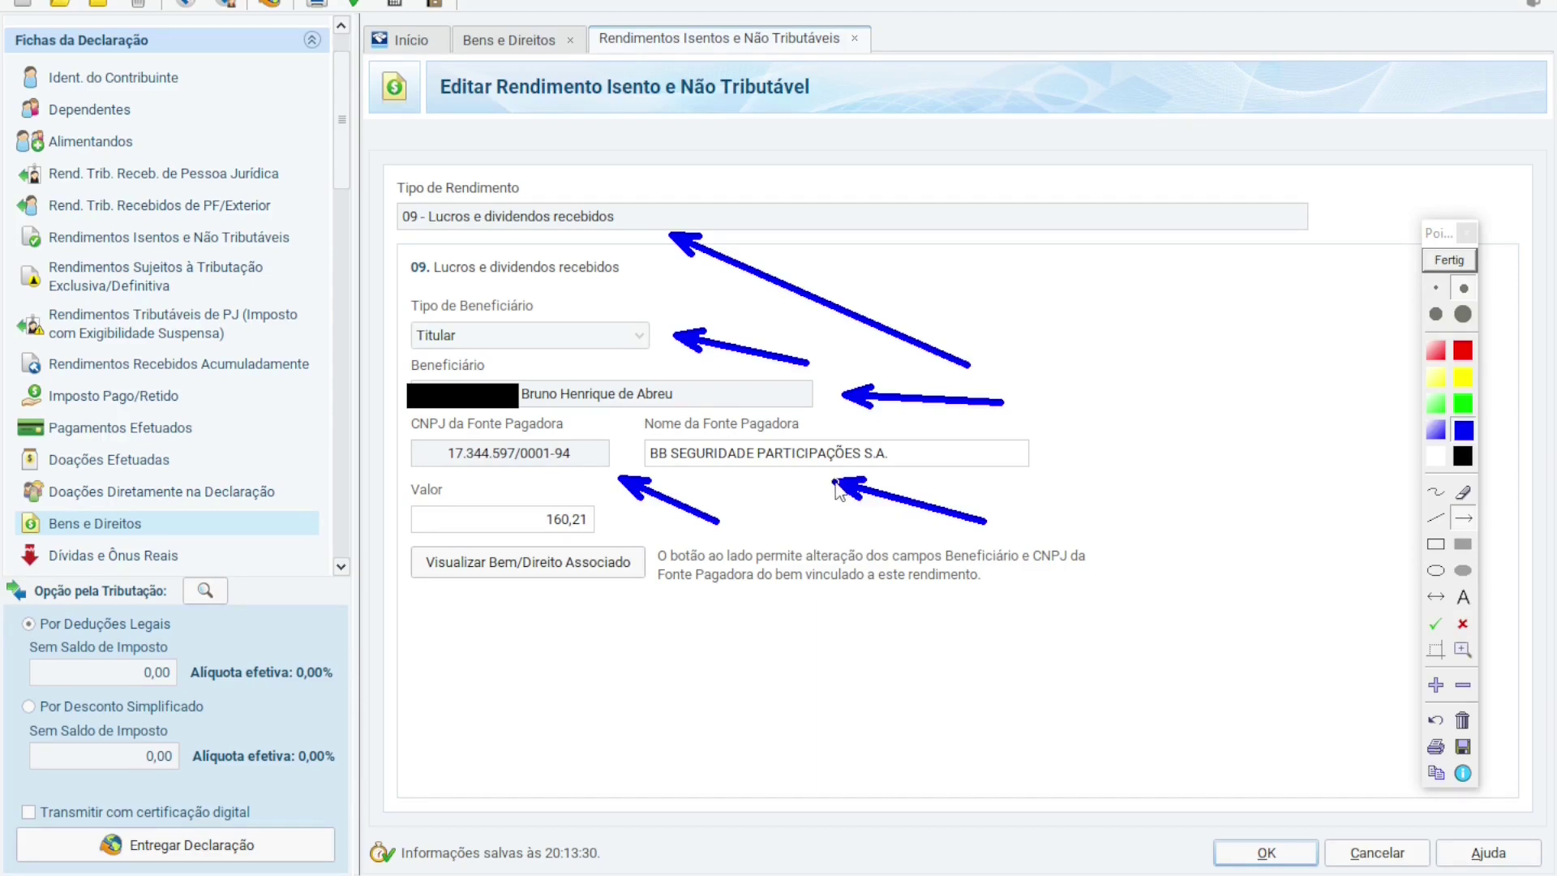
drag(327, 610, 509, 527)
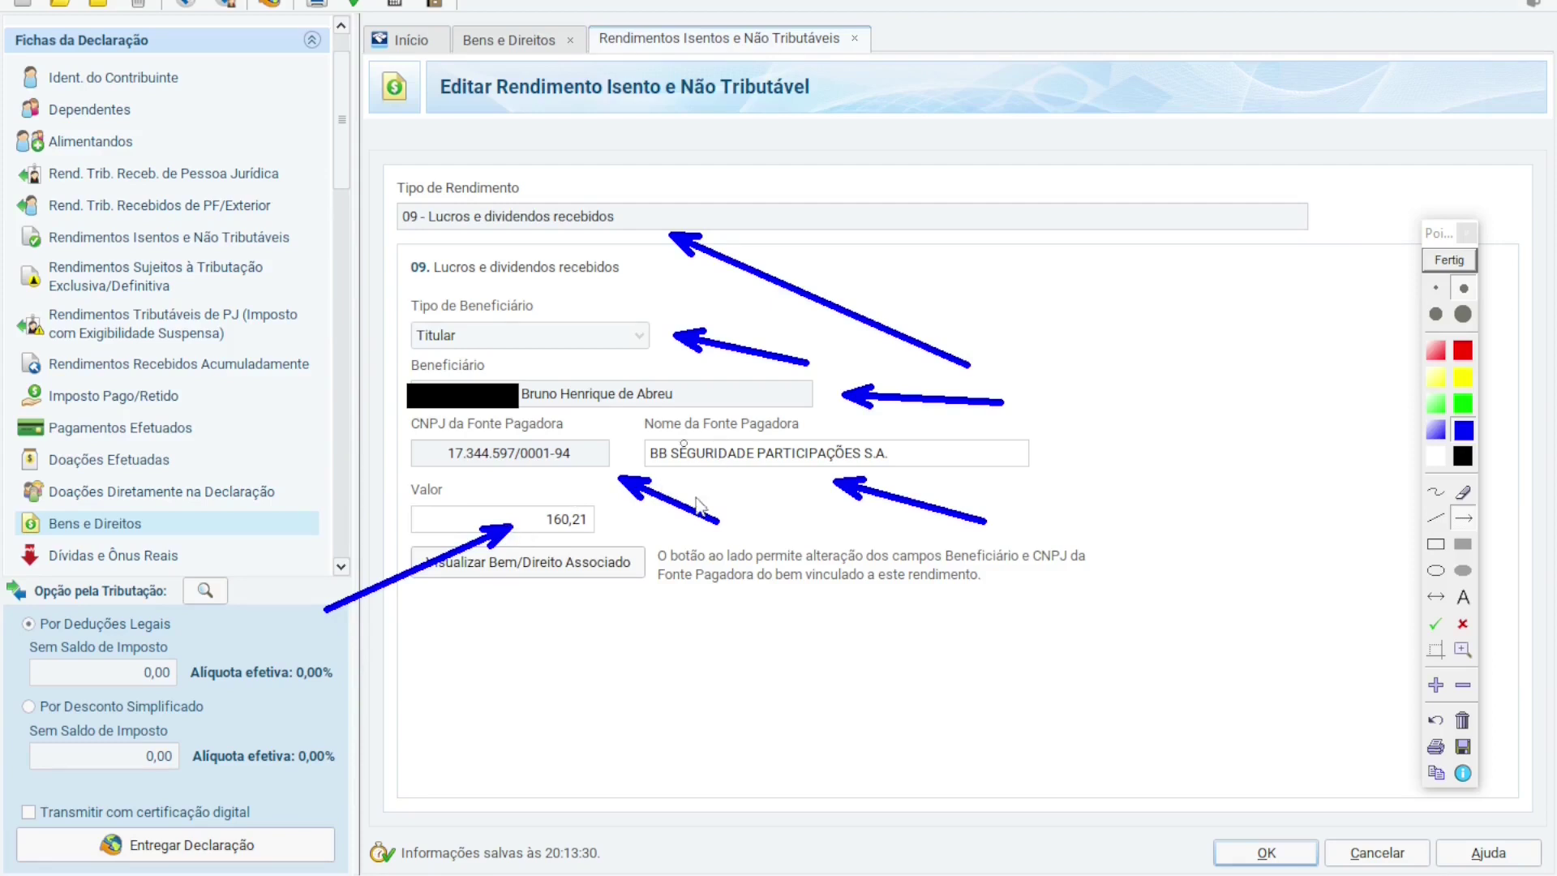
mouse_move(1234, 455)
mouse_down()
mouse_move(1252, 778)
mouse_move(1270, 809)
mouse_up()
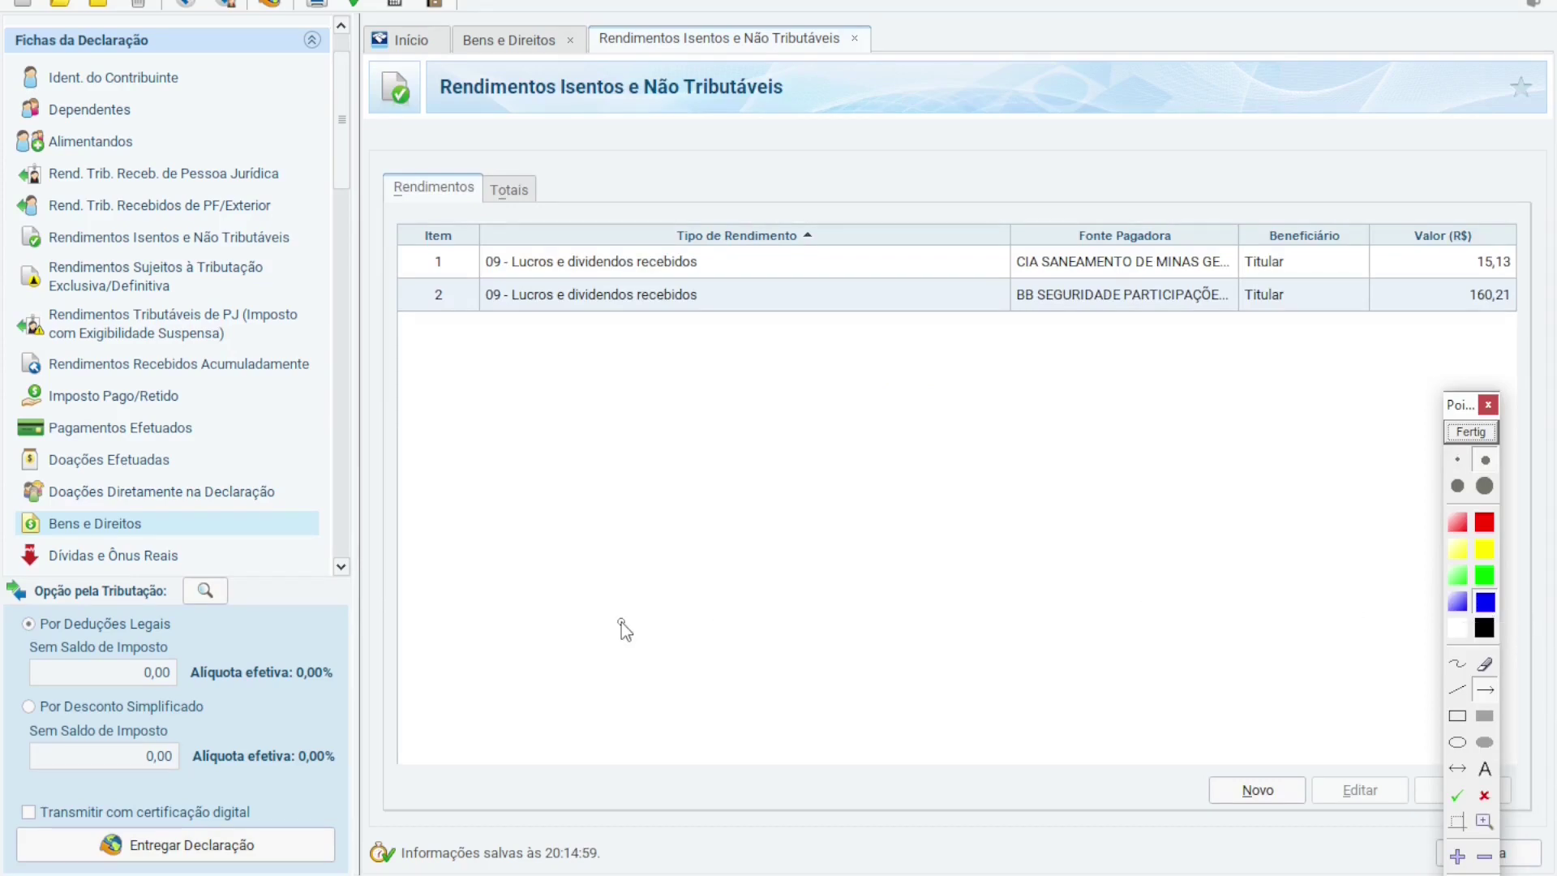
Point blue arrows at both dividend entries and frame the Rendimentos Isentos e Não Tributáveis title in blue
drag(365, 147, 413, 238)
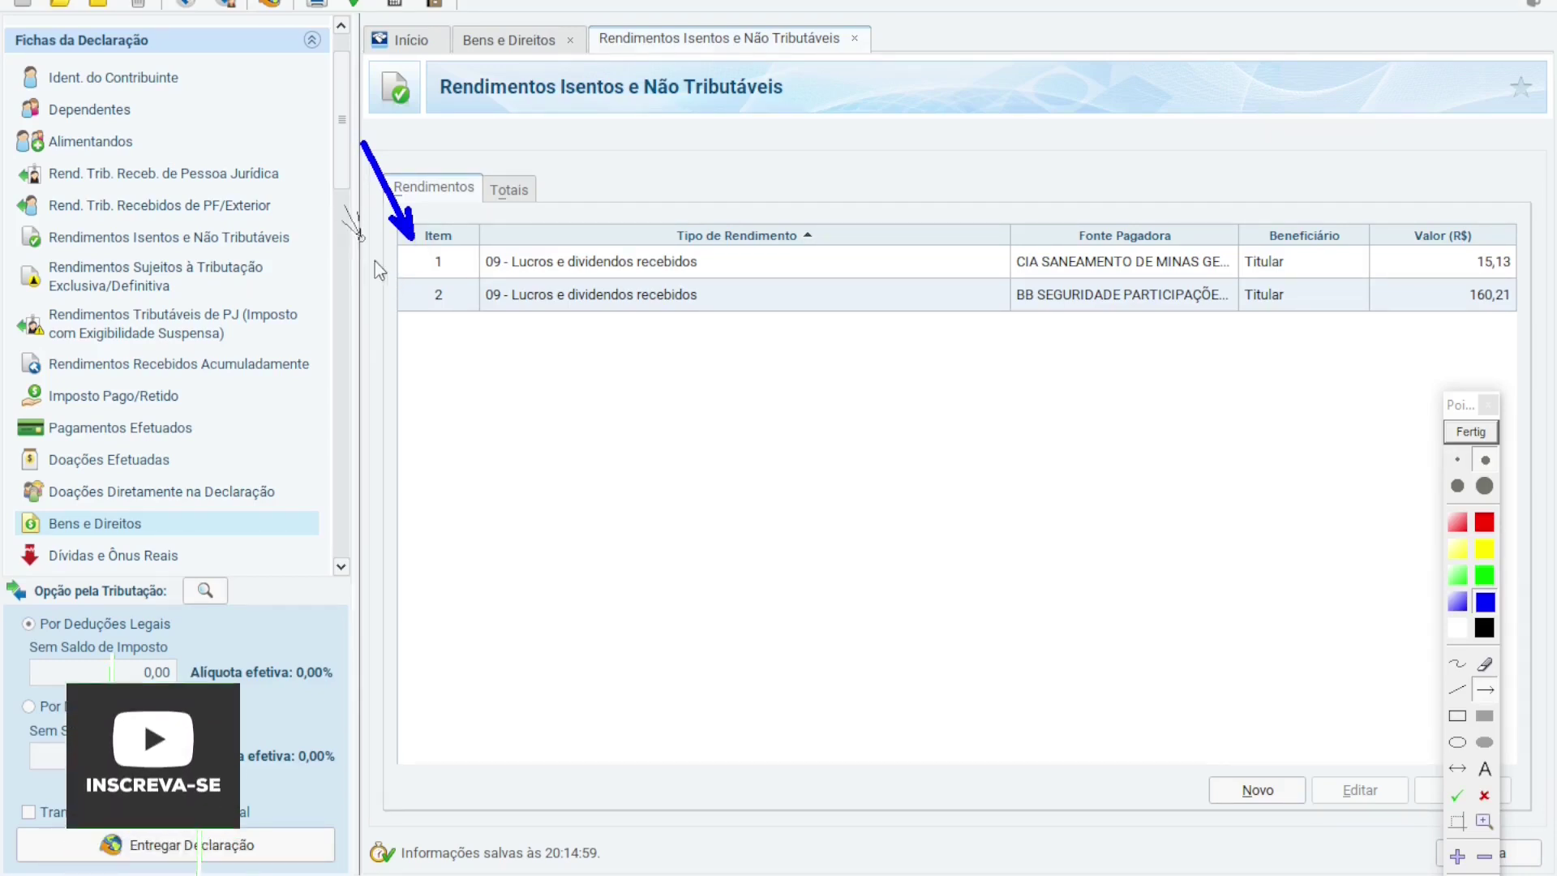
drag(342, 204, 412, 290)
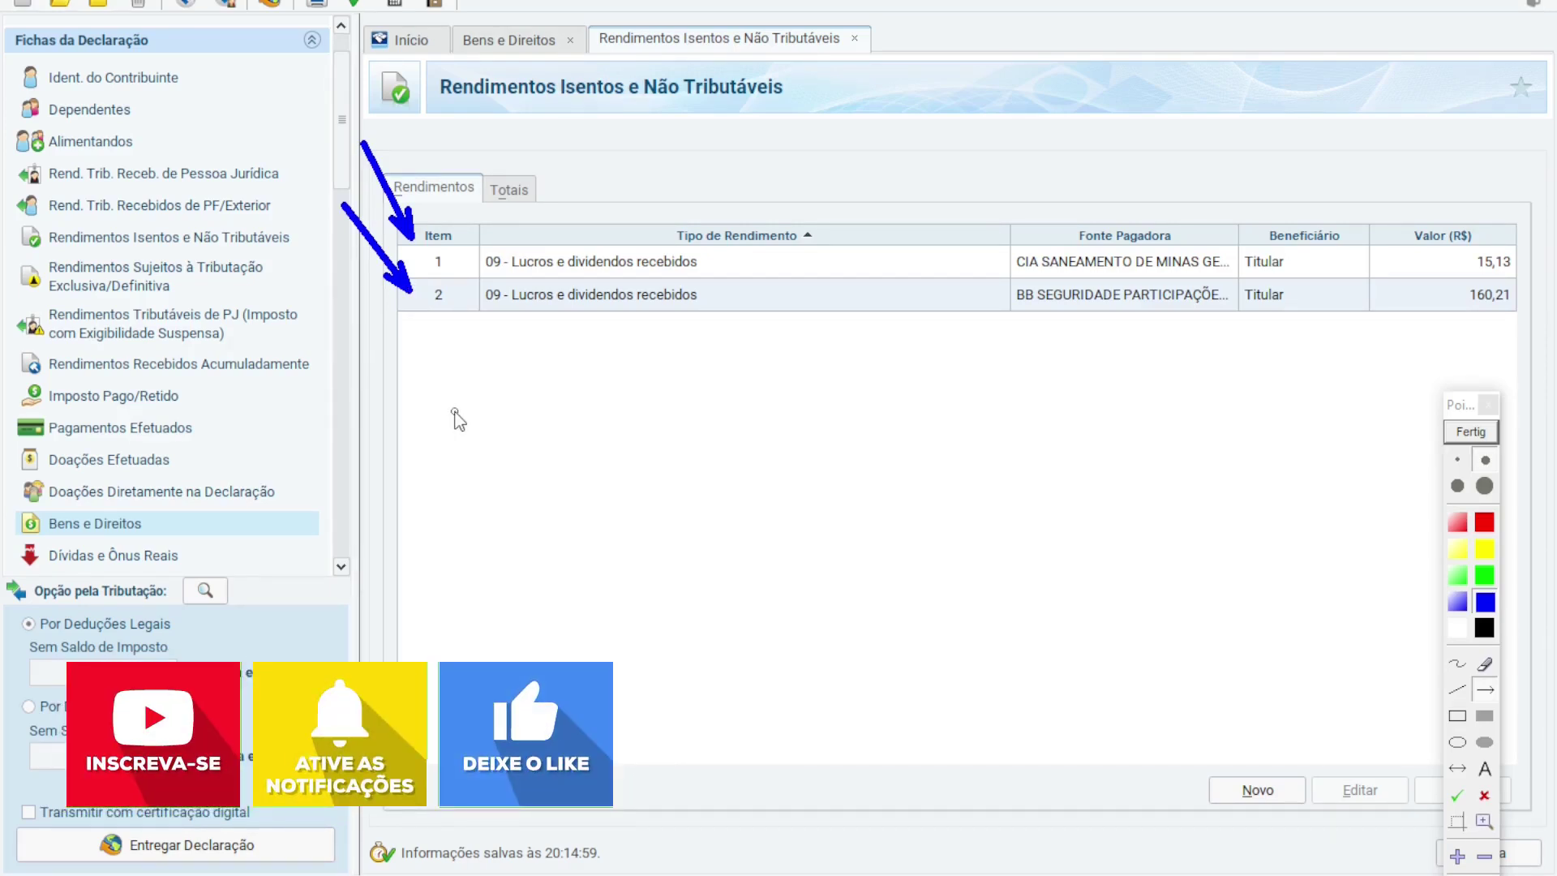
click(1457, 716)
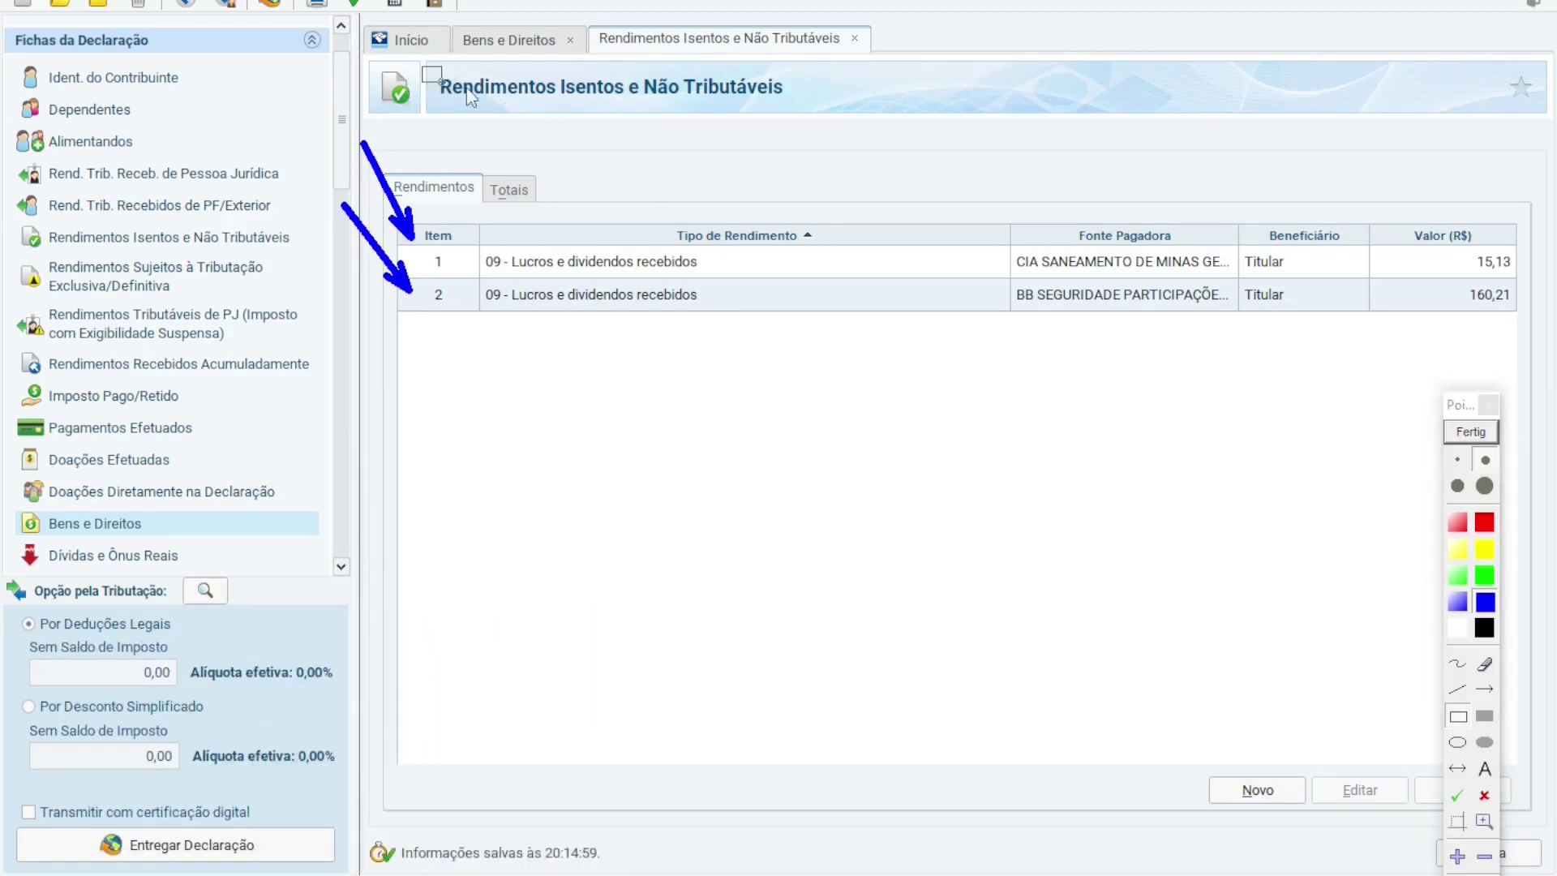
drag(421, 65, 805, 116)
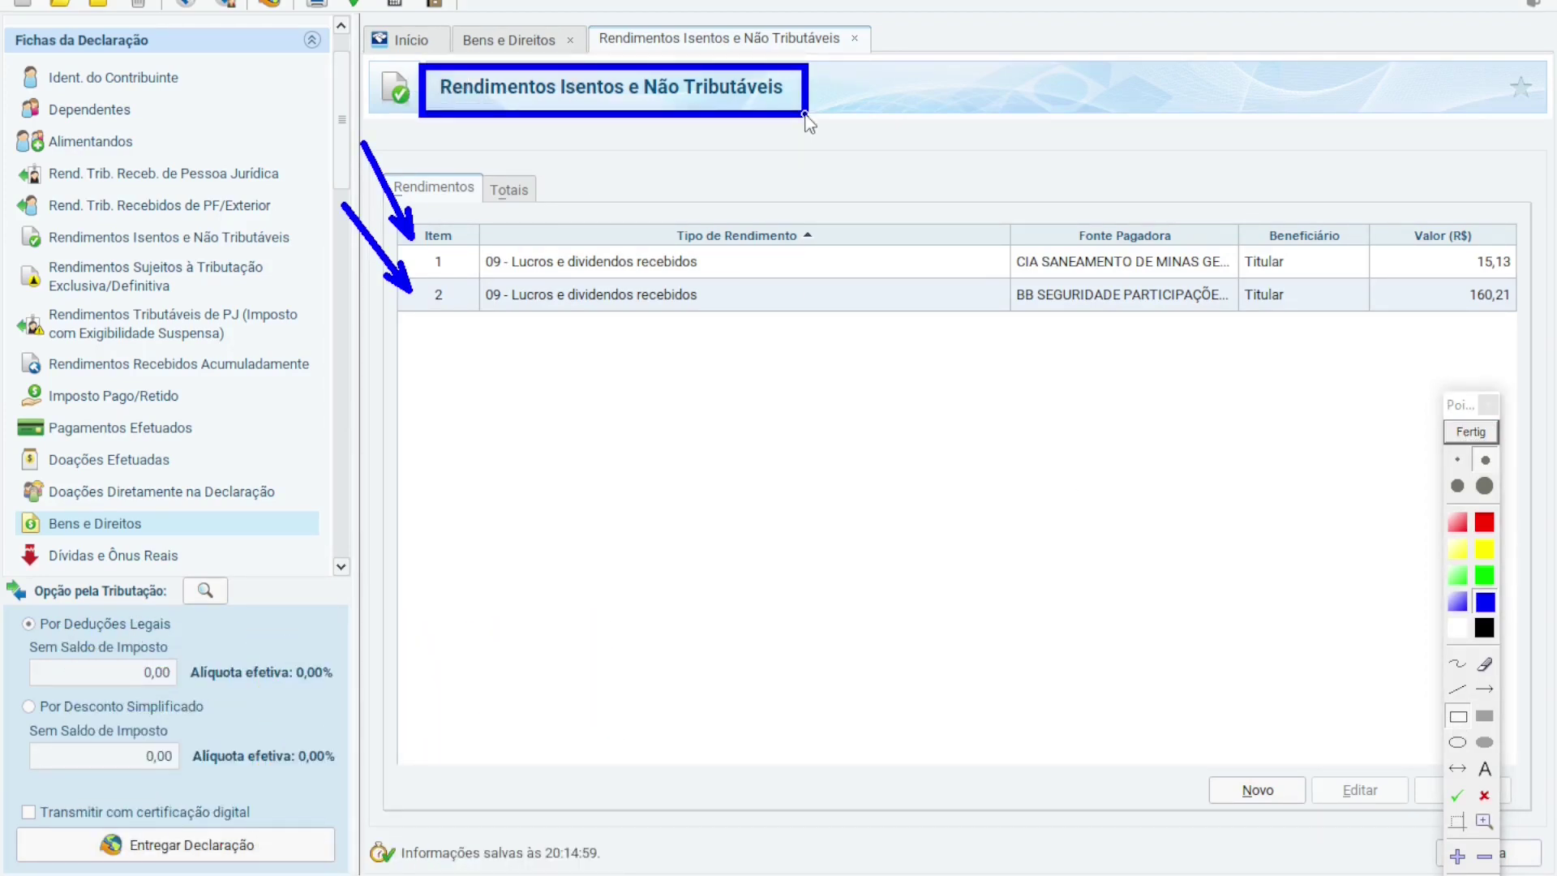